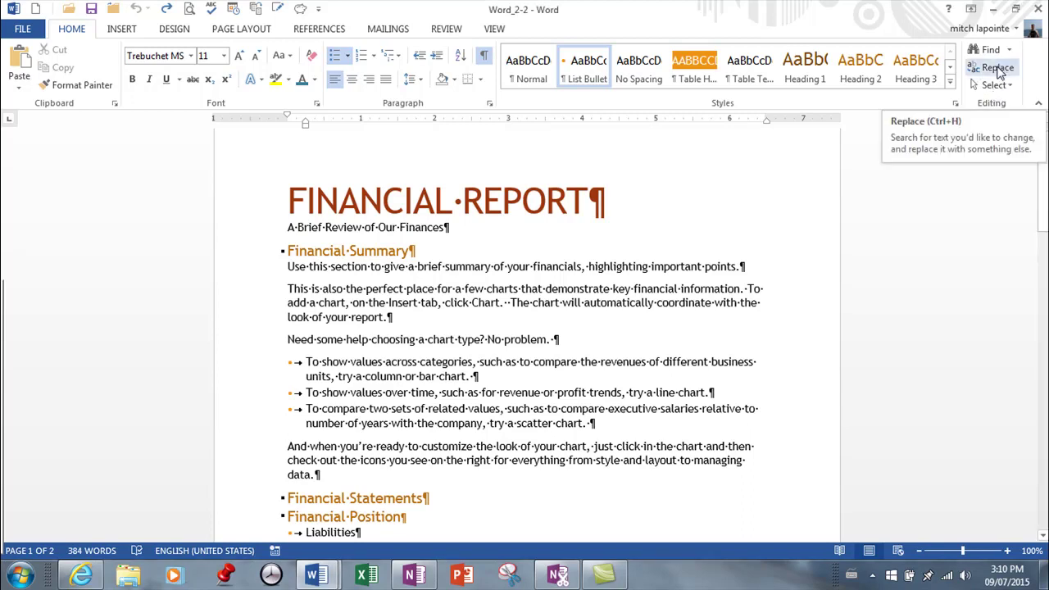
- In Find and Replace, set Find what to search for the Heading 3 paragraph style
click(388, 251)
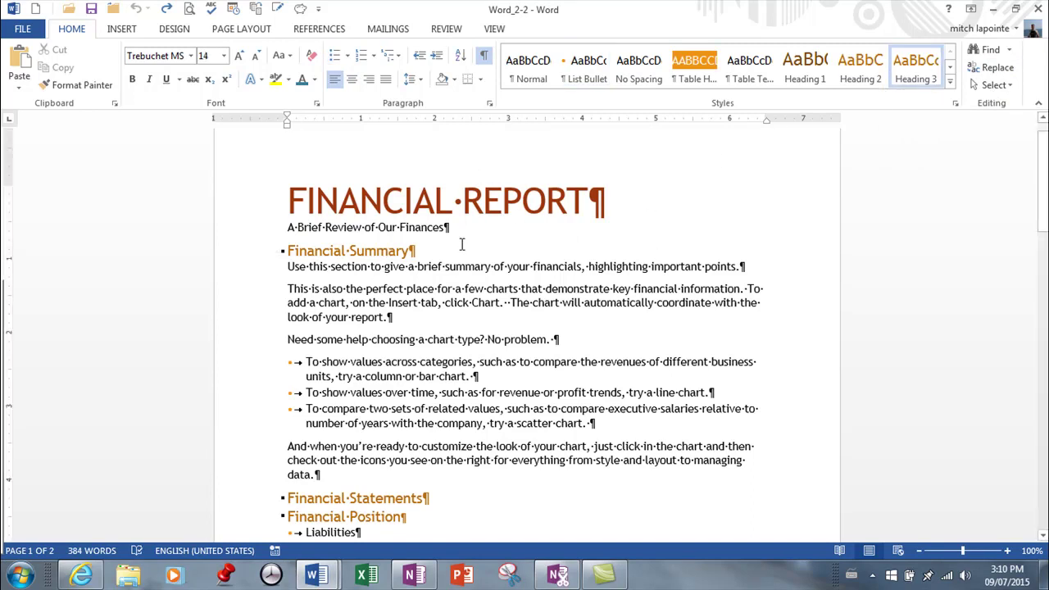
scroll(461, 244, down, 15)
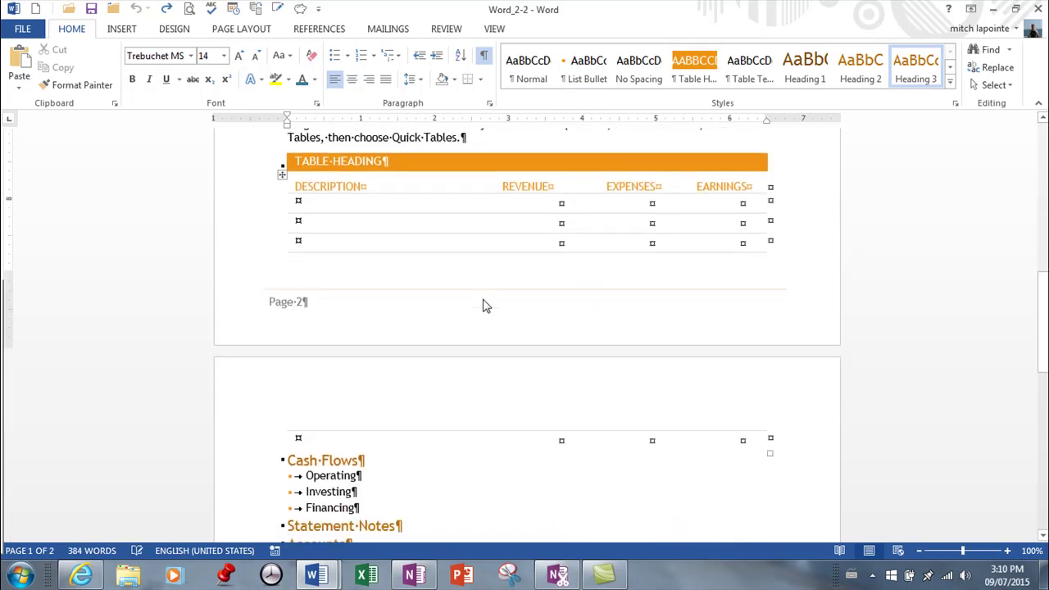
scroll(484, 306, down, 3)
scroll(490, 293, up, 10)
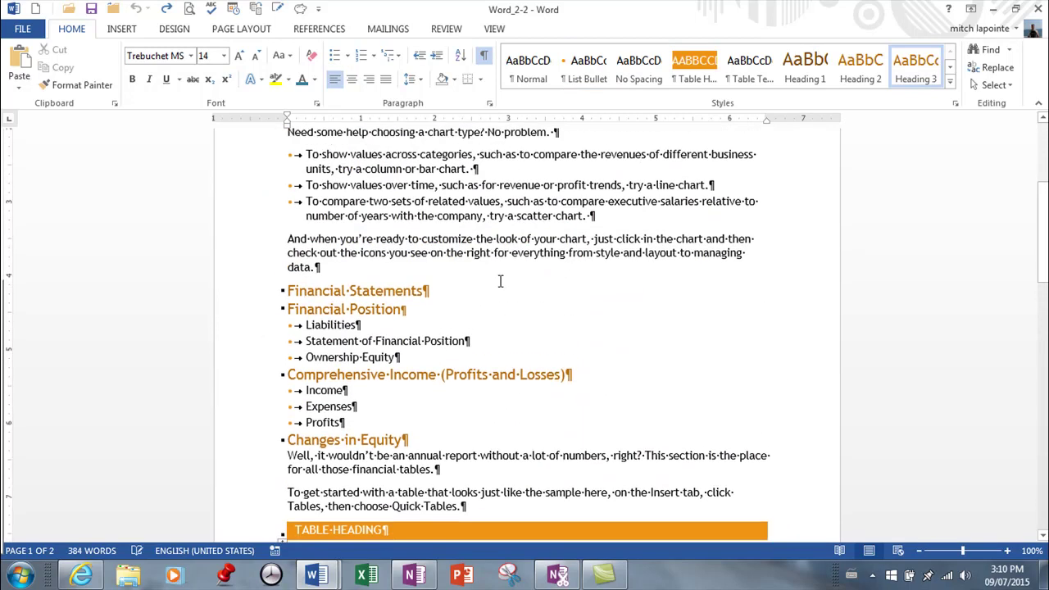
scroll(500, 281, up, 5)
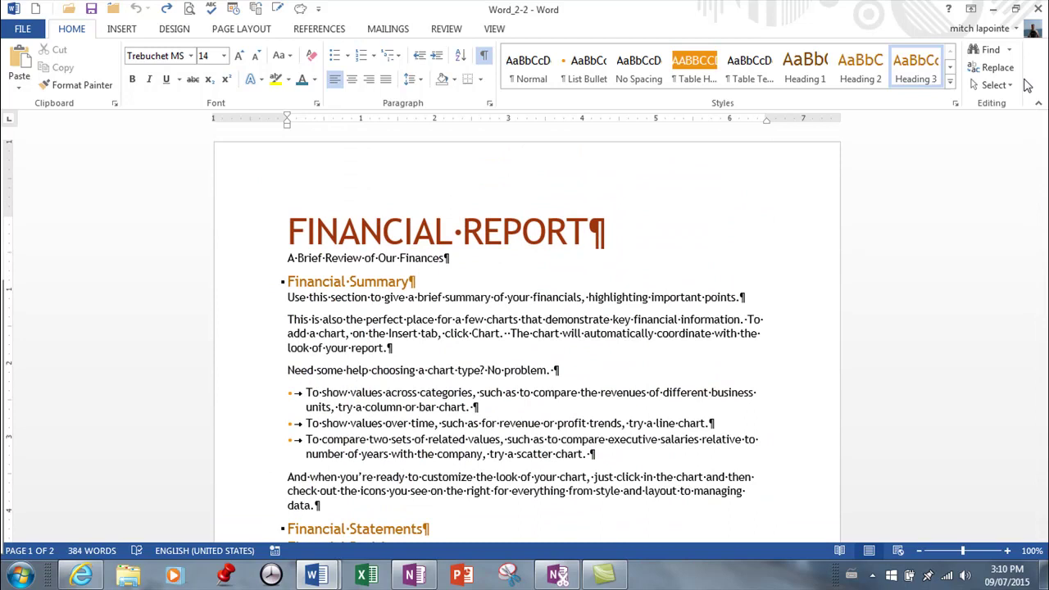
click(993, 68)
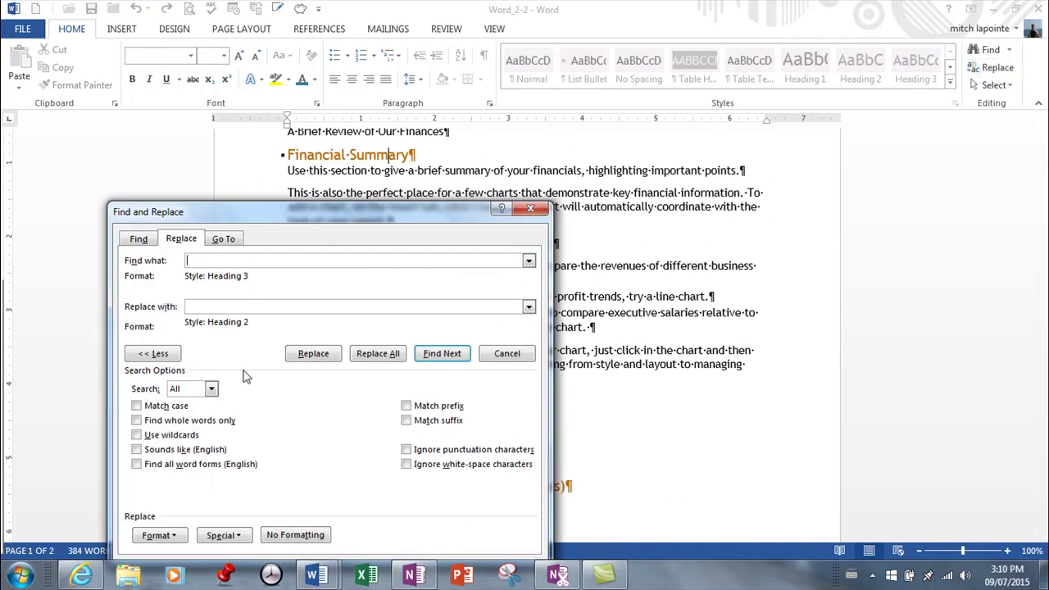
drag(449, 209, 474, 122)
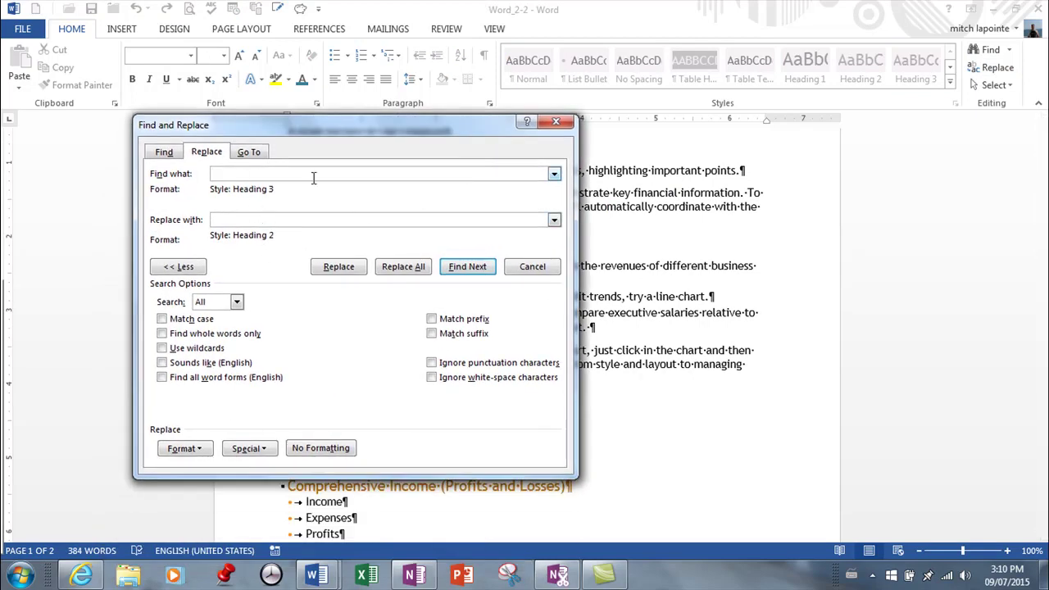
click(202, 451)
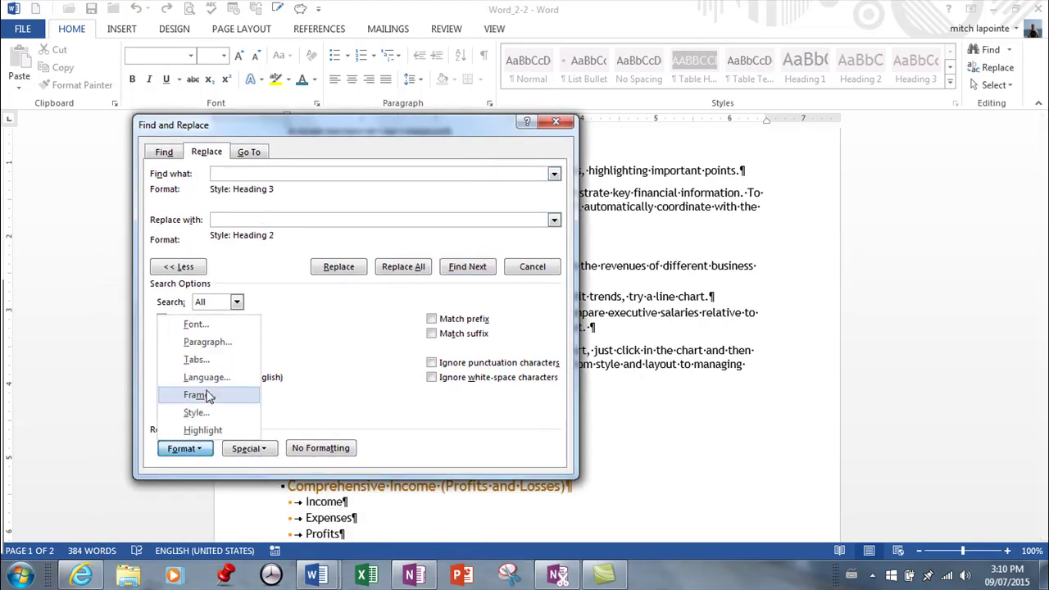
click(198, 412)
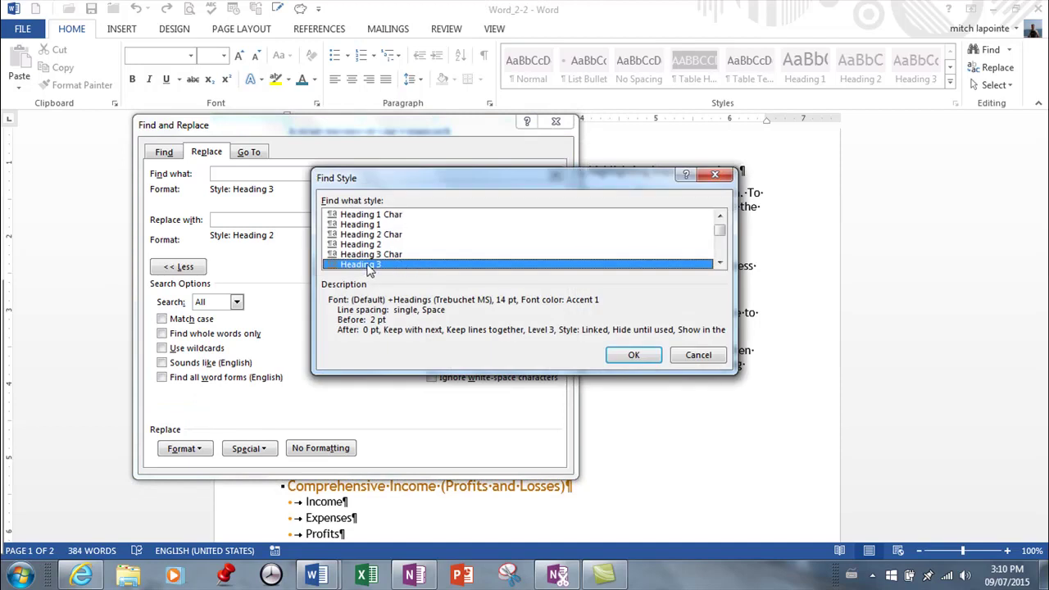
click(633, 355)
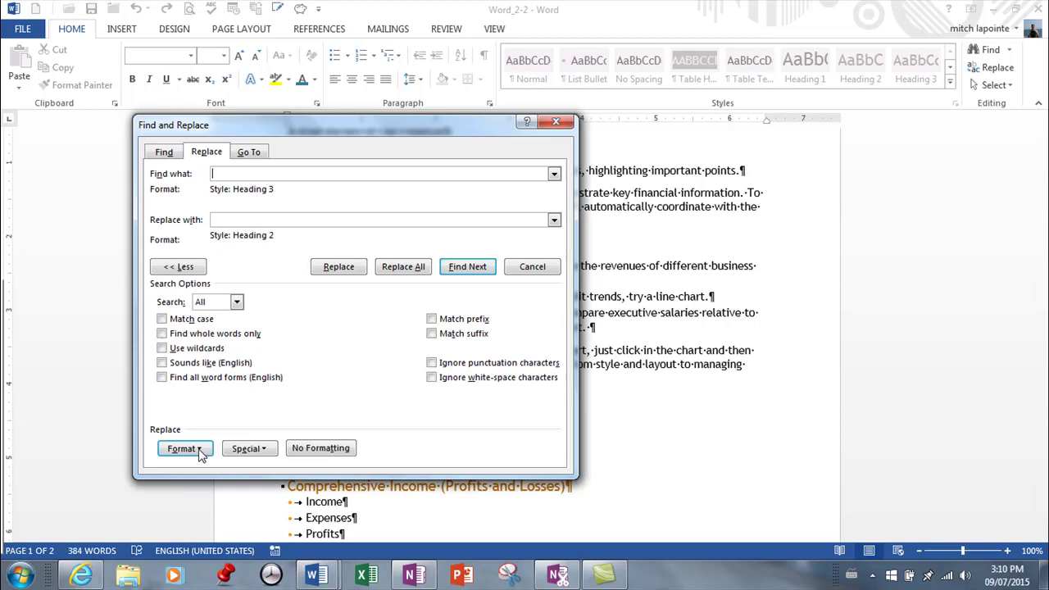
- Set the Replace with format to the Heading 2 style instead of Heading 1
click(251, 221)
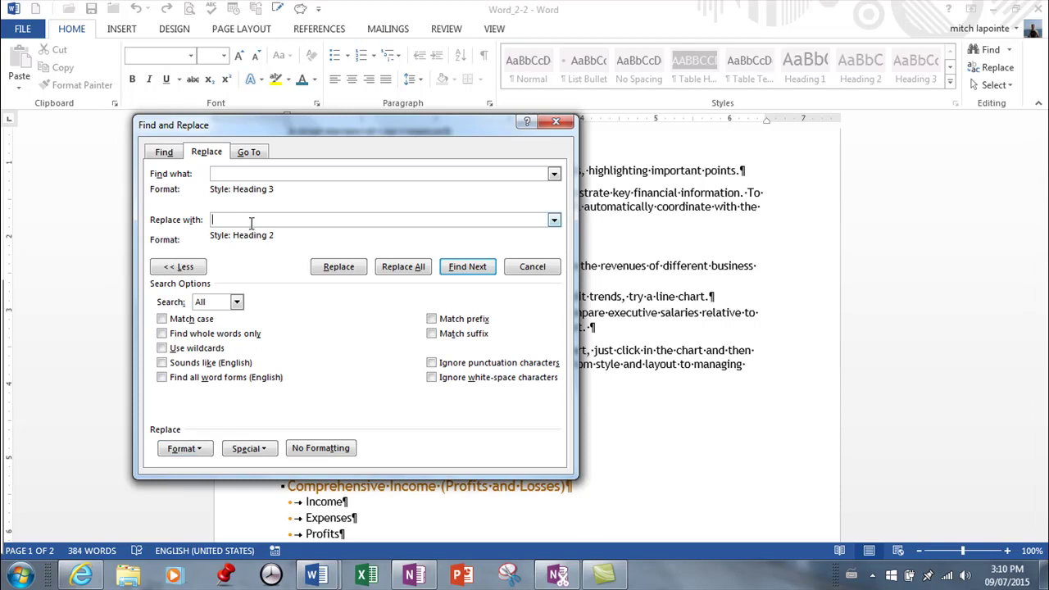
click(201, 453)
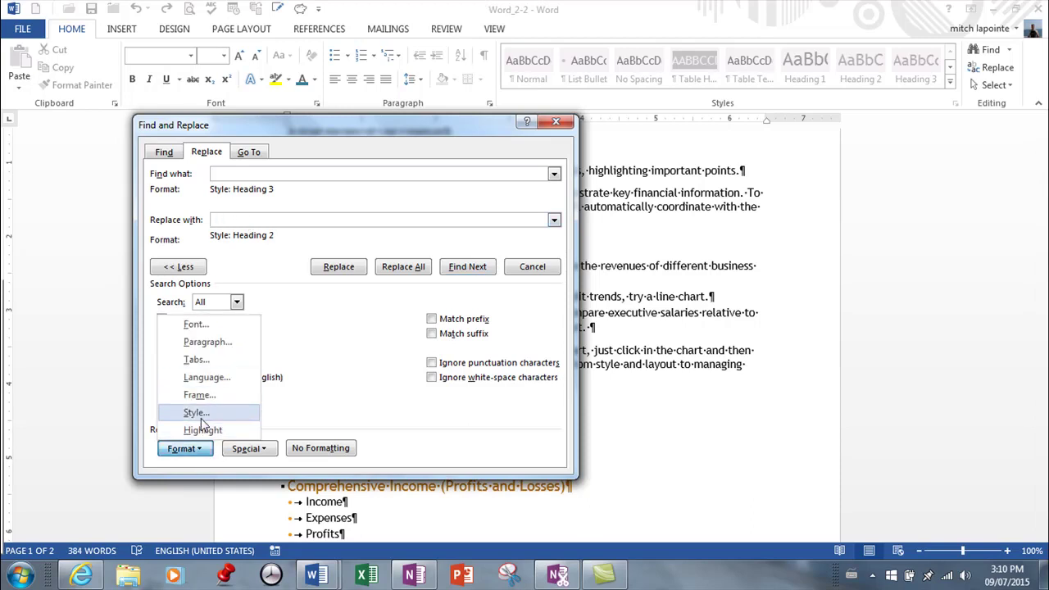
click(202, 419)
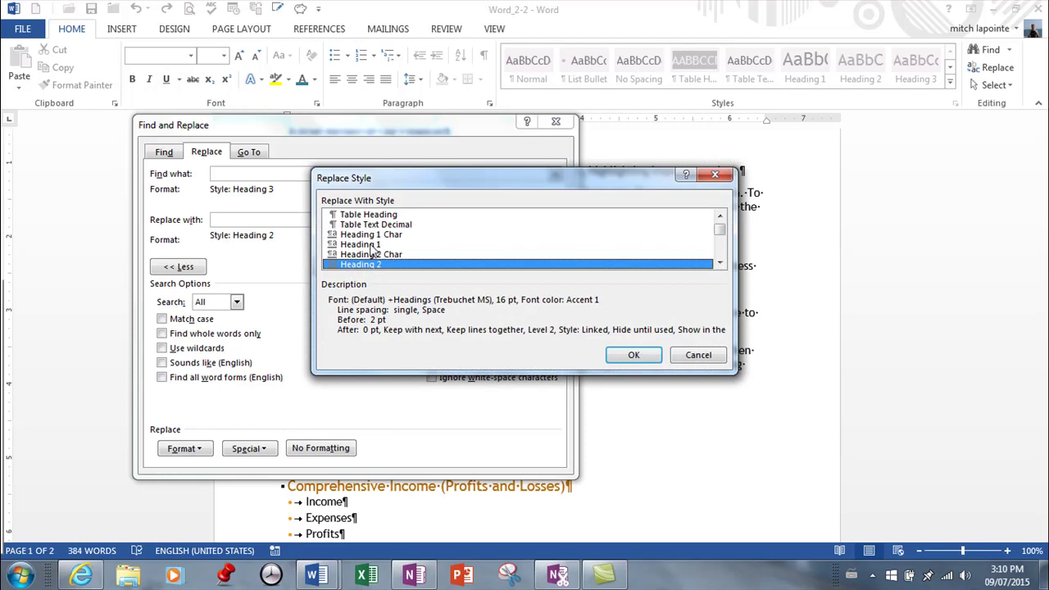
click(374, 245)
click(633, 357)
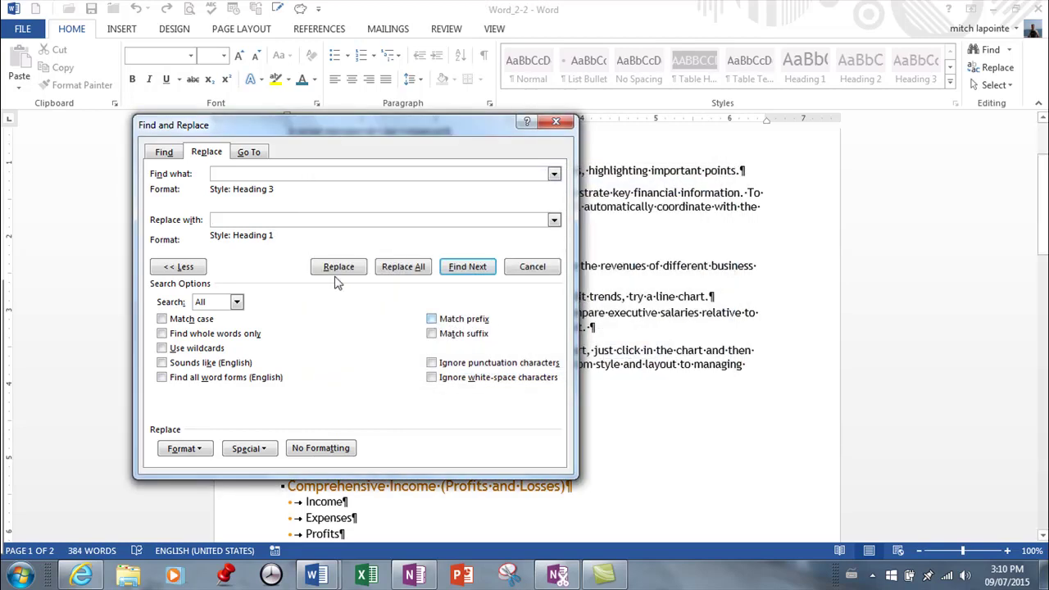
click(187, 449)
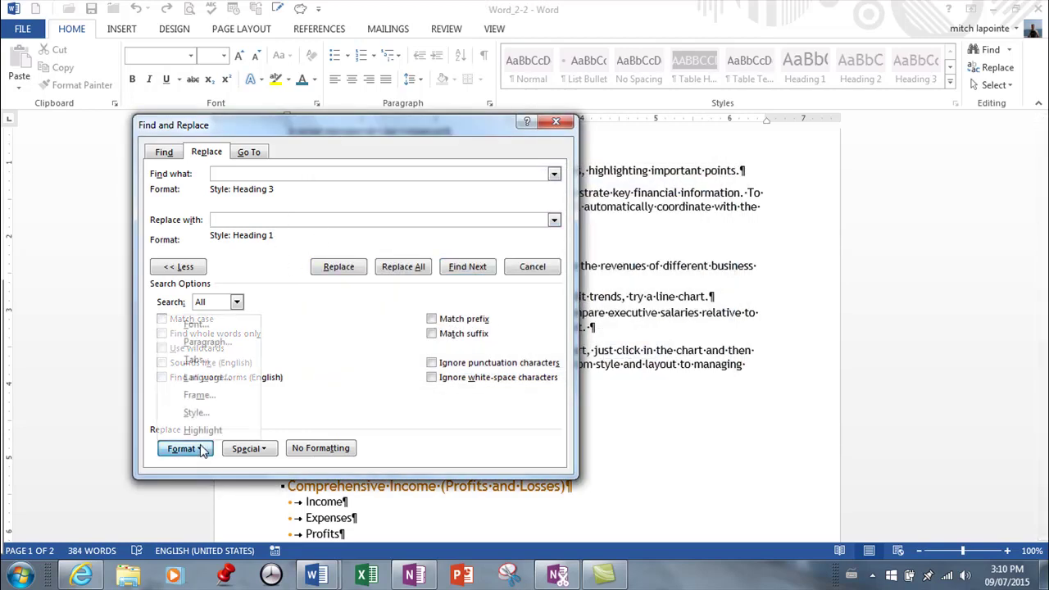
click(197, 412)
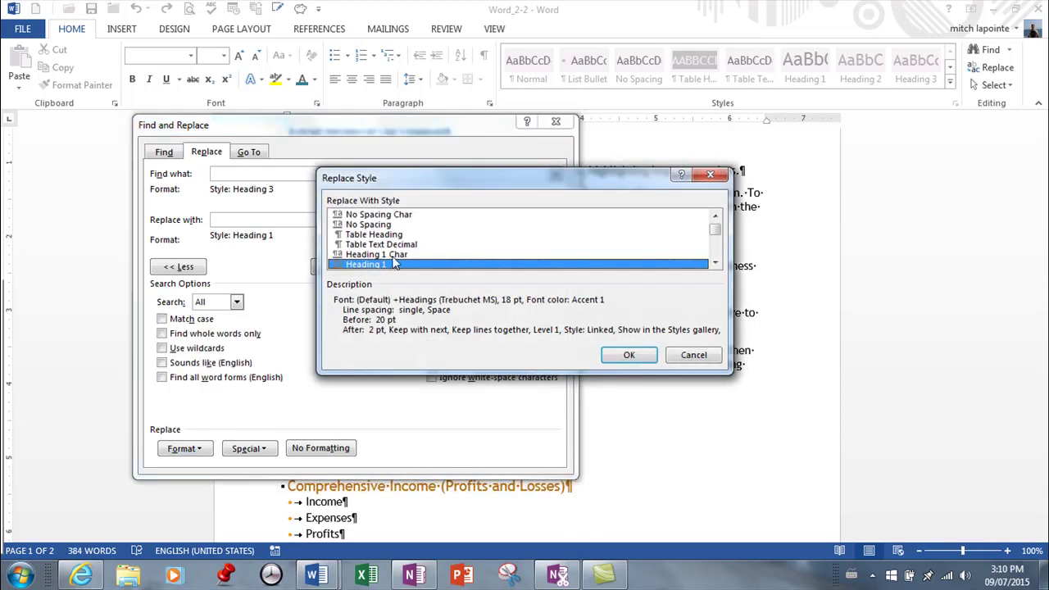
double_click(715, 263)
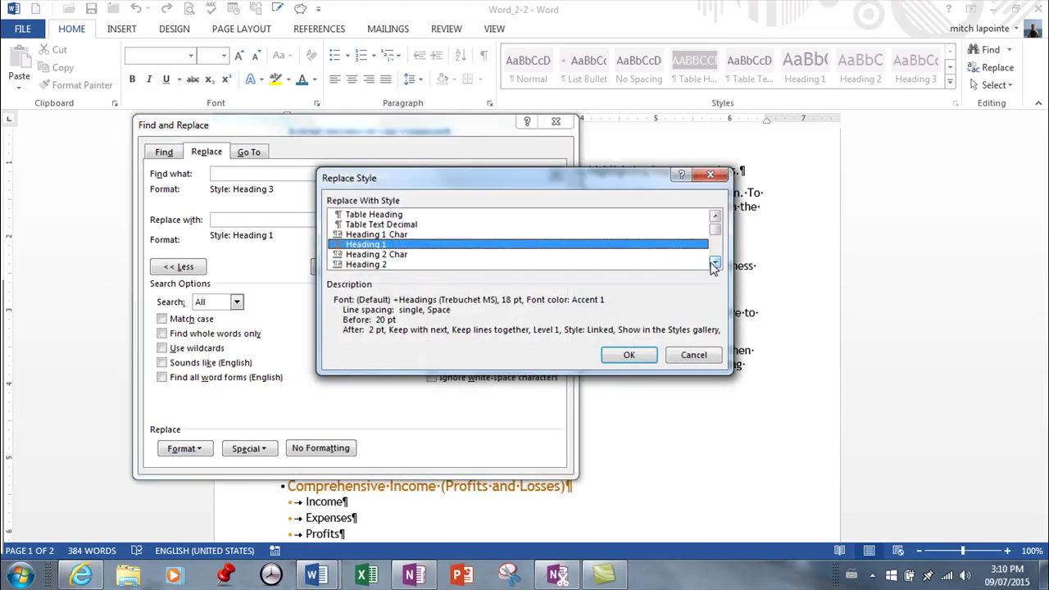
click(716, 263)
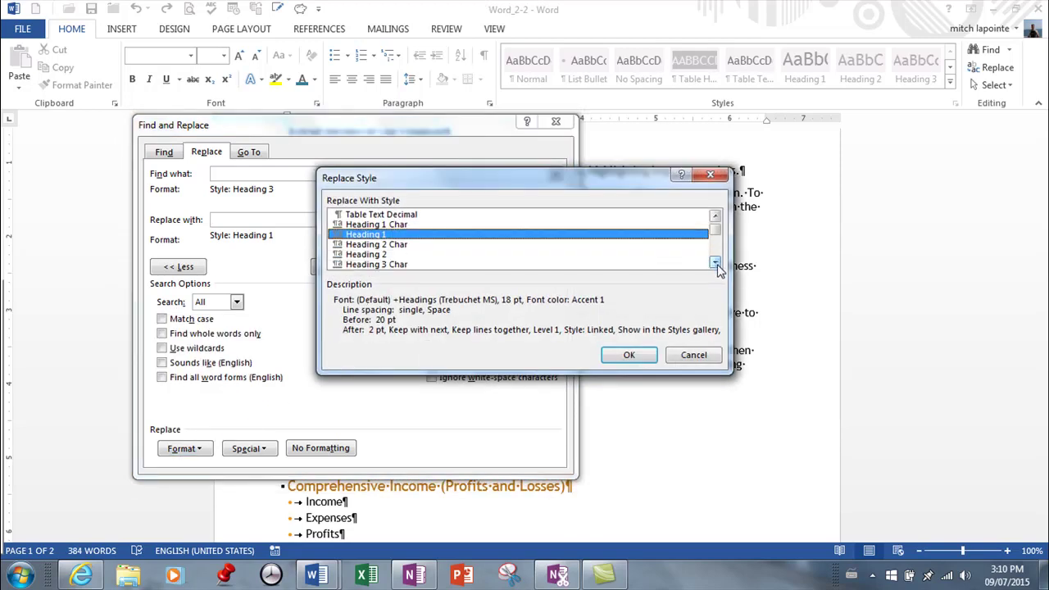
click(361, 254)
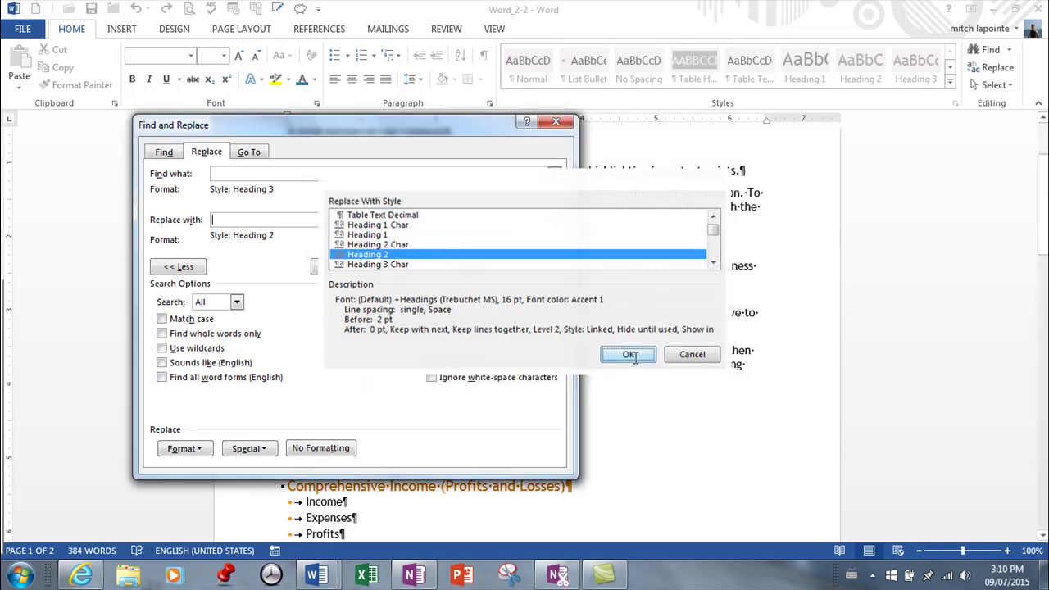
click(629, 356)
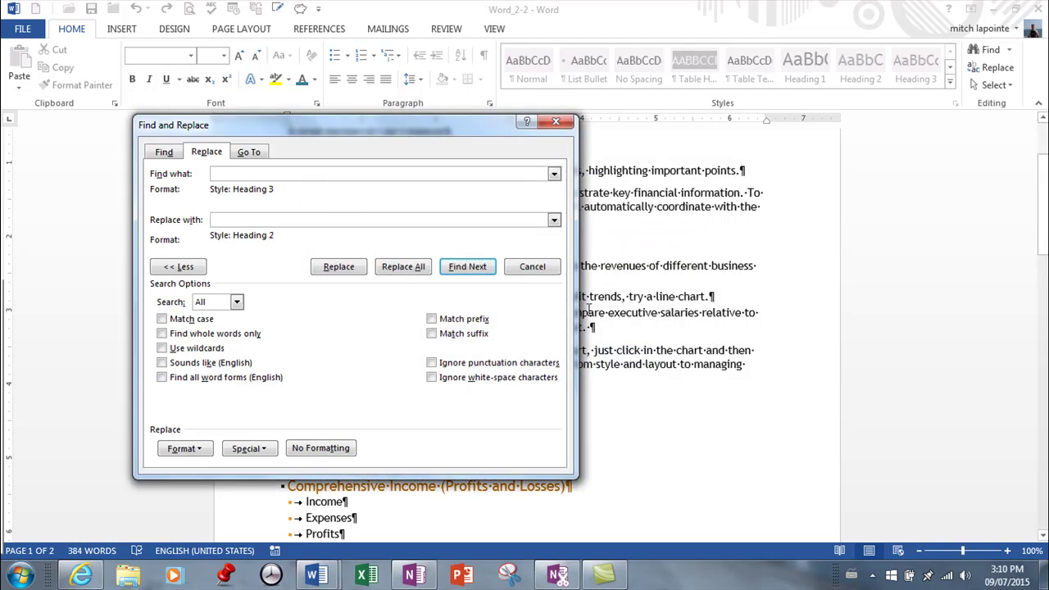
- Replace all ten Heading 3 headings with Heading 2 and dismiss the confirmation
drag(451, 144, 861, 158)
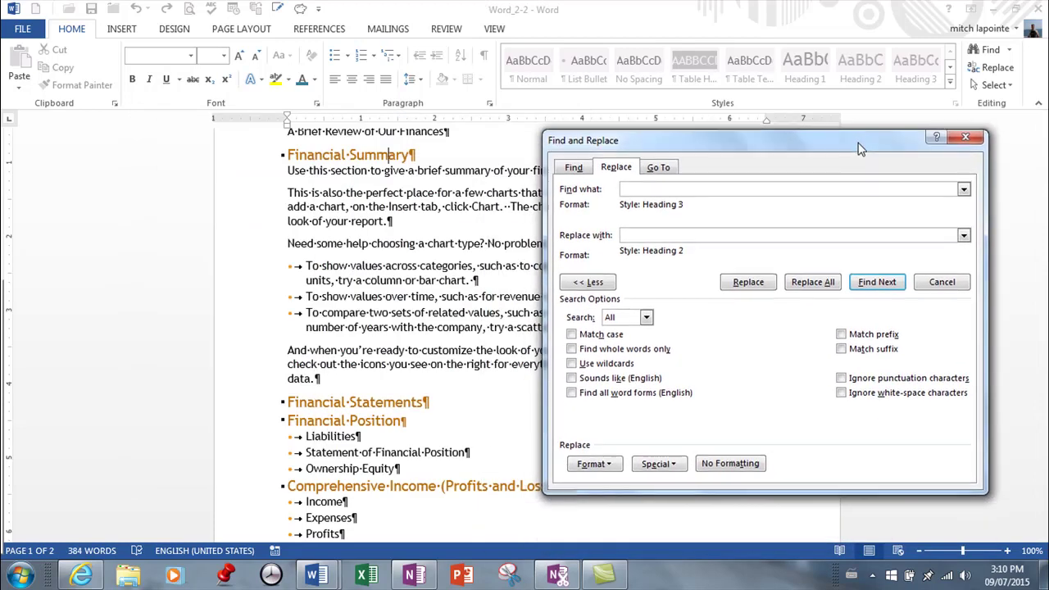
click(813, 285)
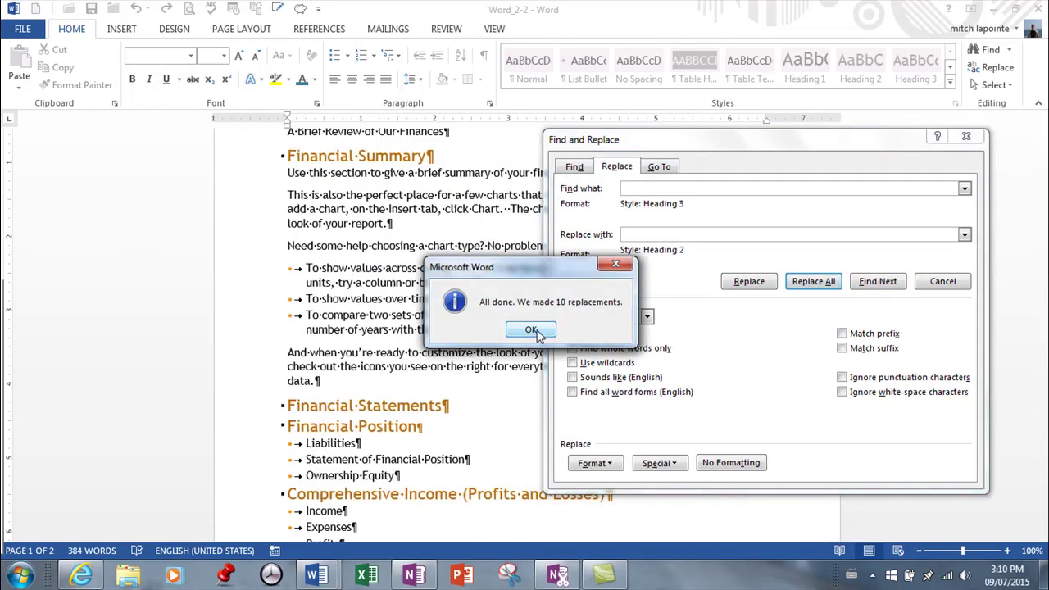
click(532, 331)
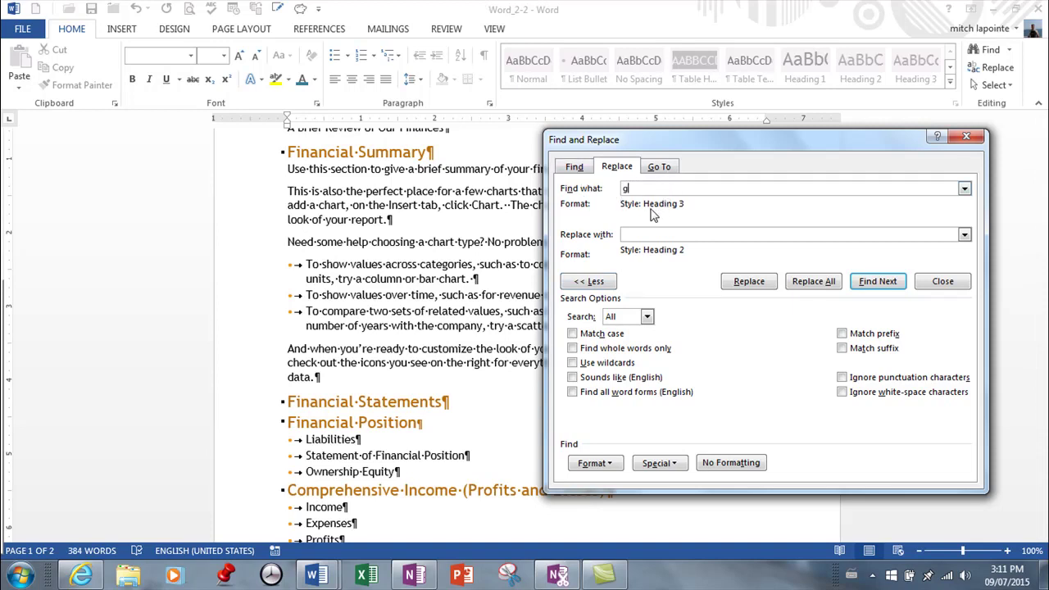
- Add a Regular (Not Bold, Not Italic) font style to the Heading 3 search criteria
text(uest)
click(606, 465)
click(606, 338)
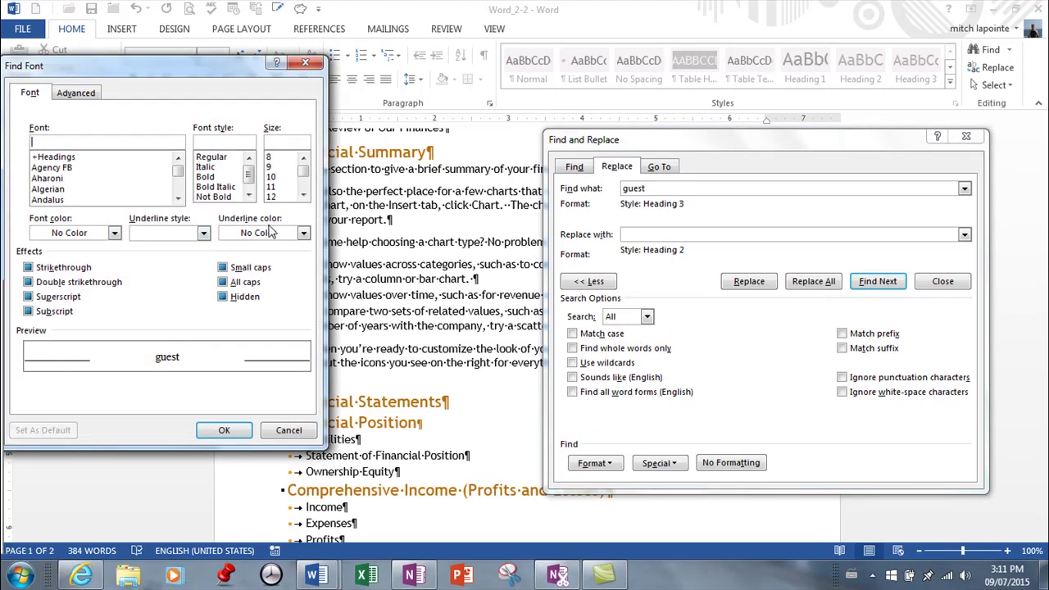
drag(244, 72, 368, 71)
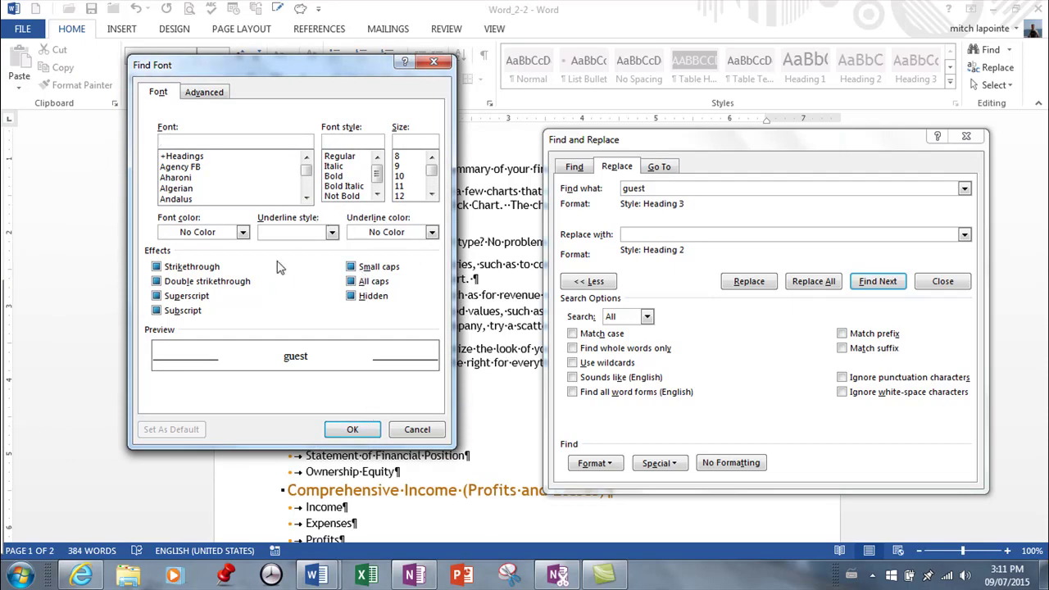
click(416, 430)
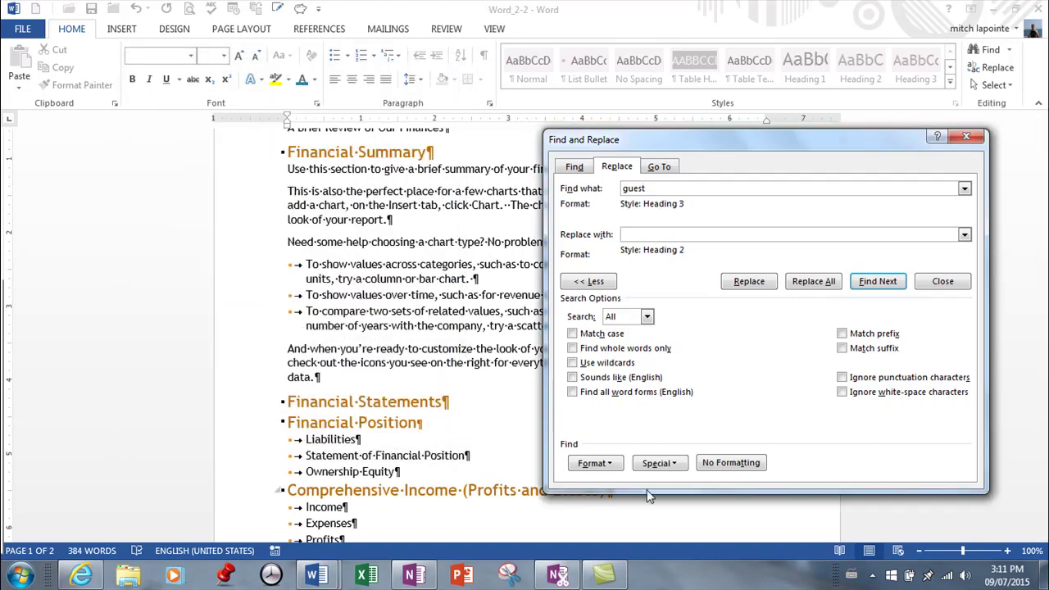
click(605, 464)
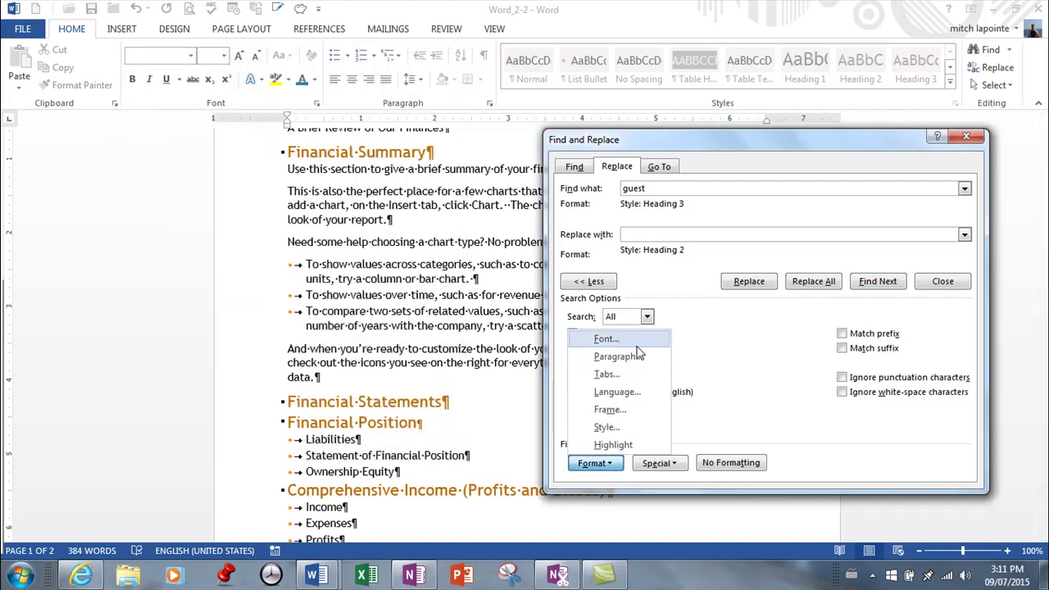
click(629, 344)
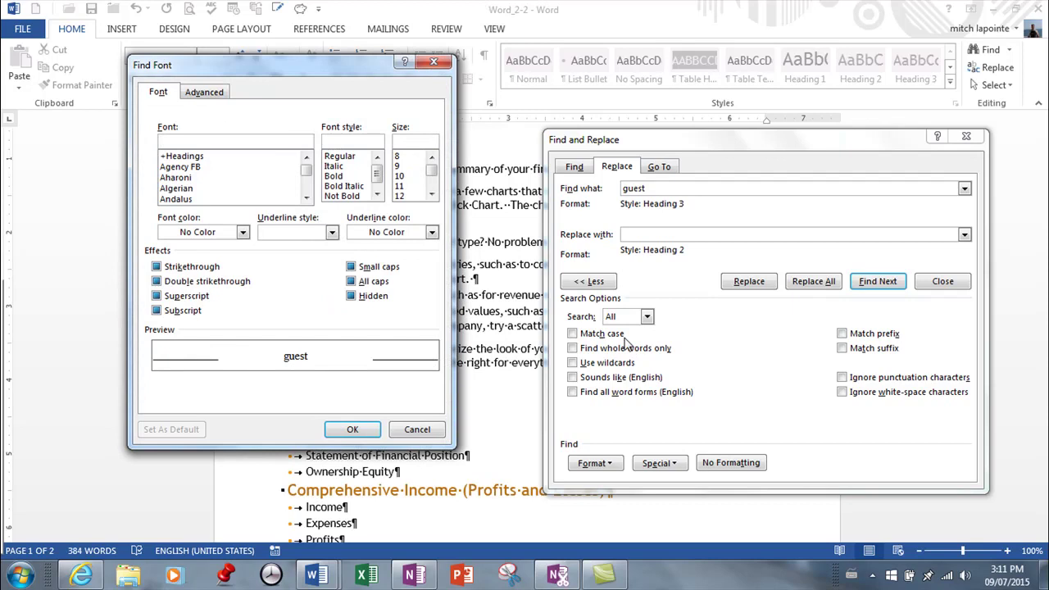
click(344, 187)
click(339, 177)
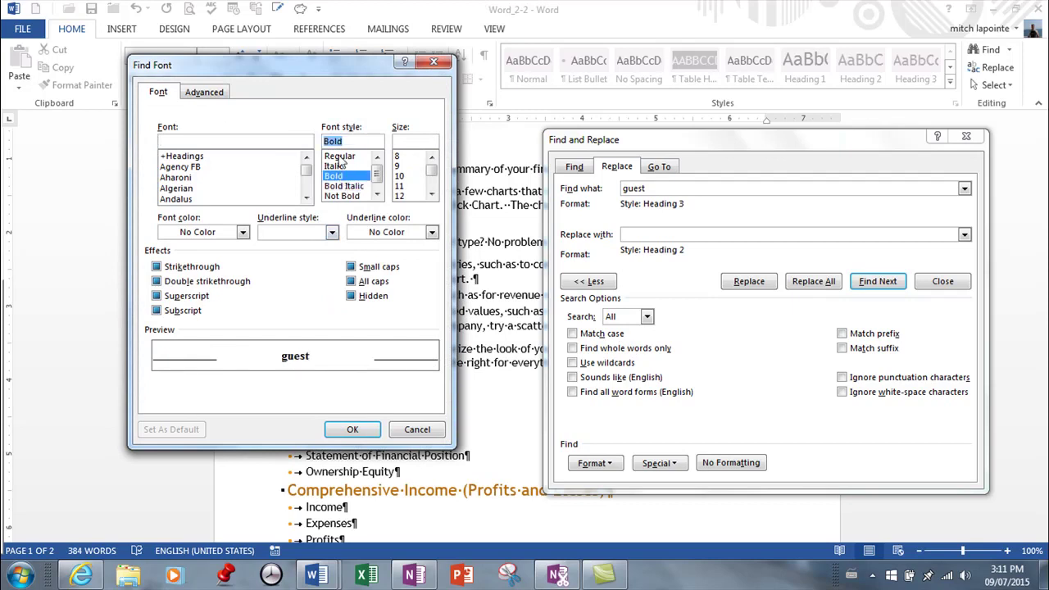
click(341, 157)
click(359, 433)
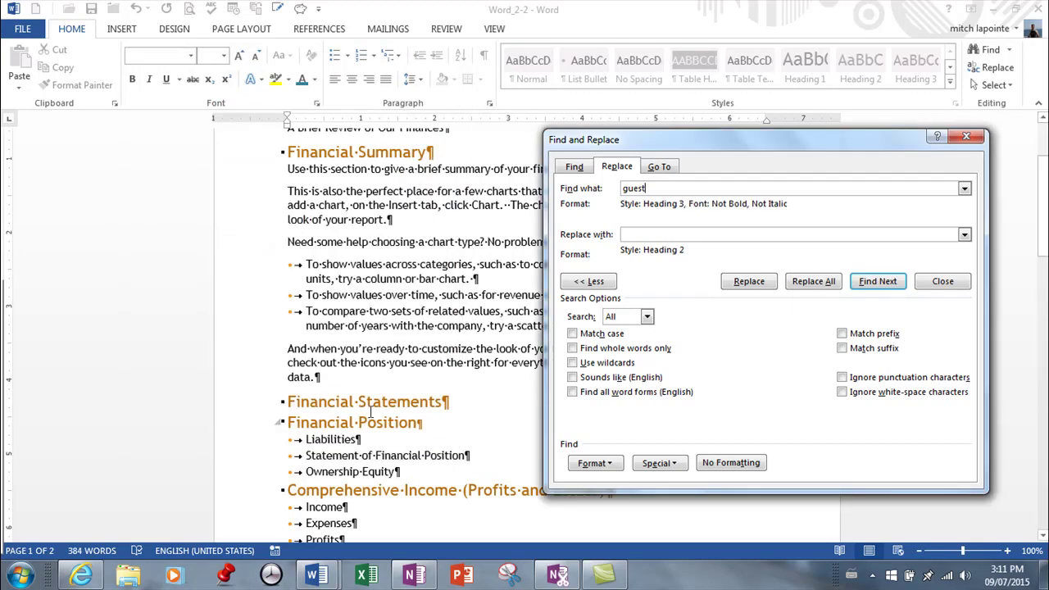
- Remove the Heading 3 style requirement from the search by choosing (no style)
click(609, 464)
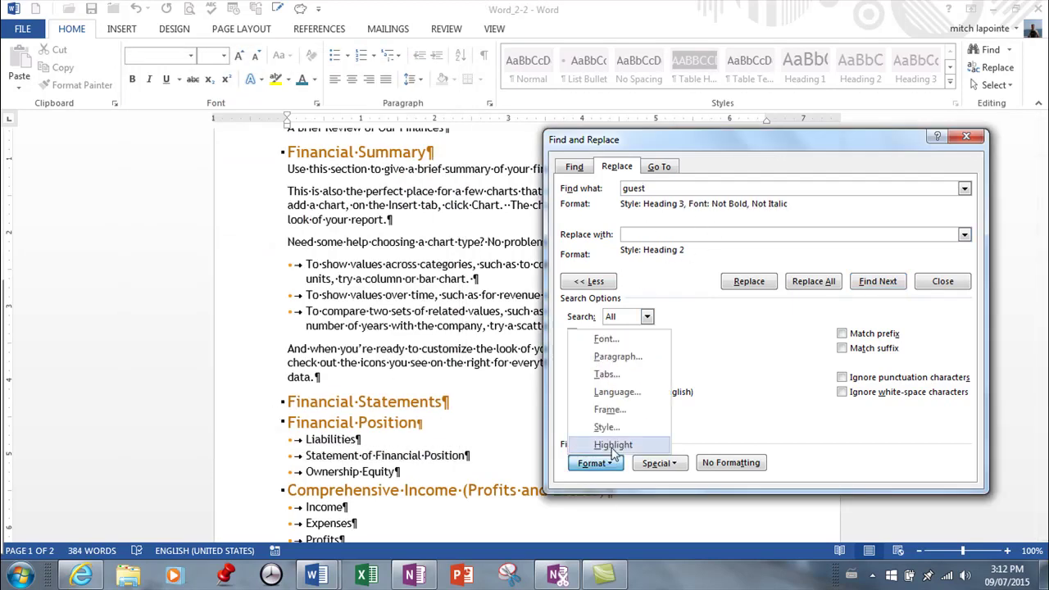
click(610, 424)
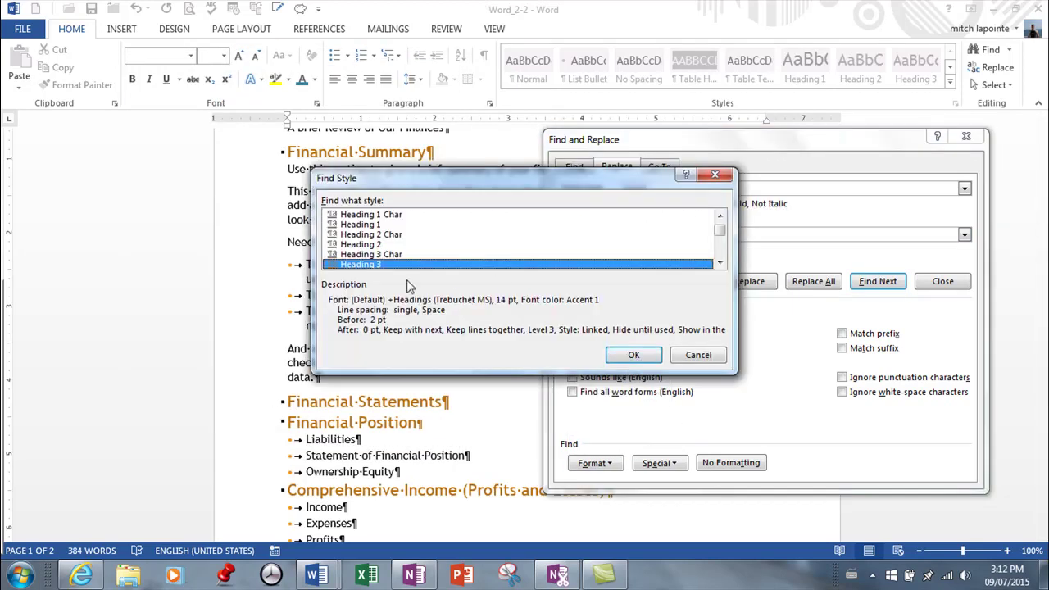
drag(723, 238, 721, 226)
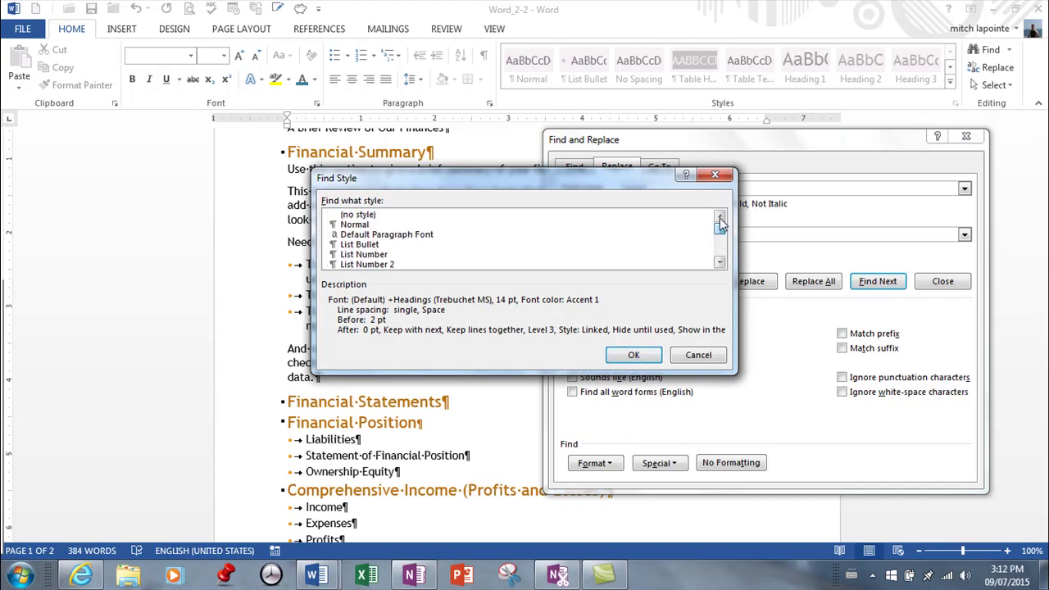
click(360, 215)
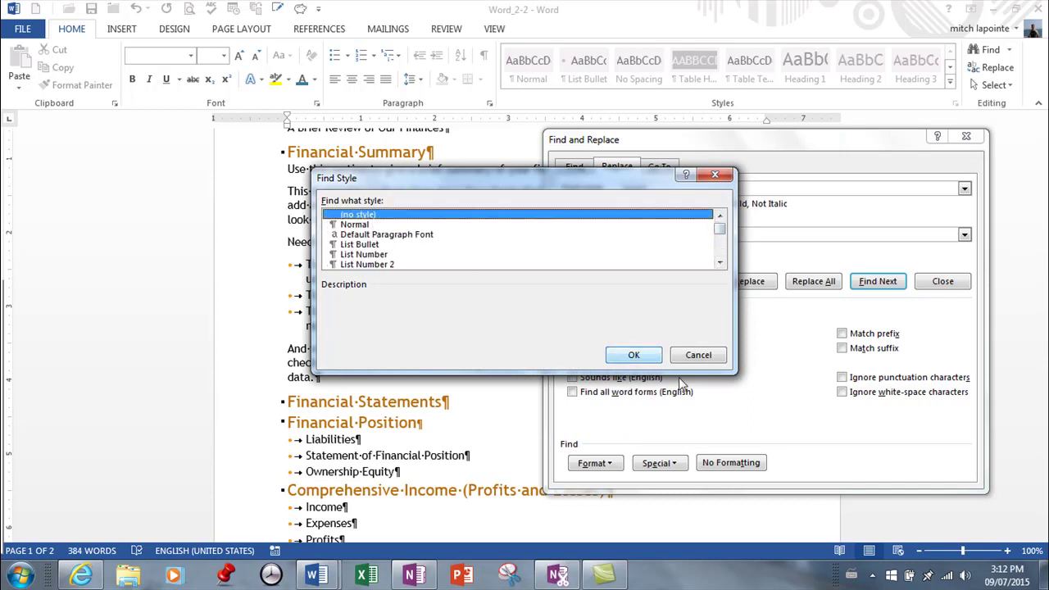
click(633, 355)
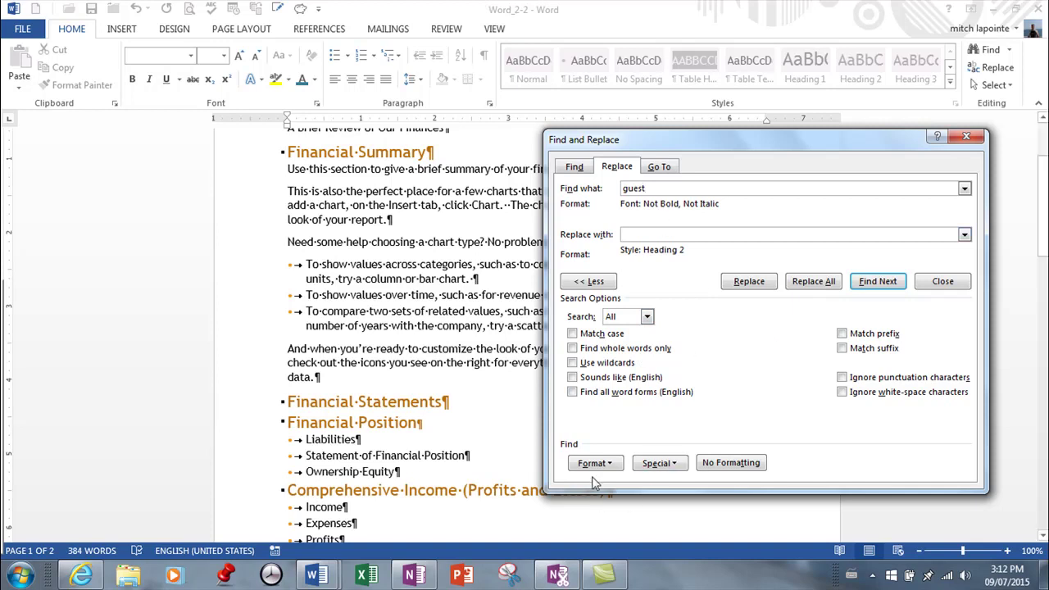
- Make the search look only for Bold font text
click(593, 464)
click(604, 340)
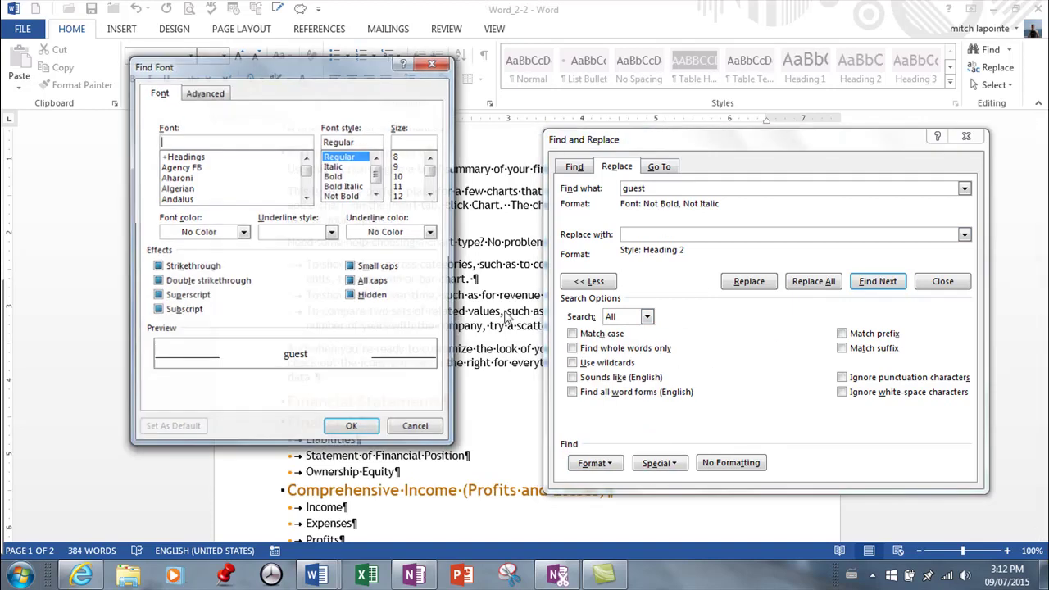
click(334, 176)
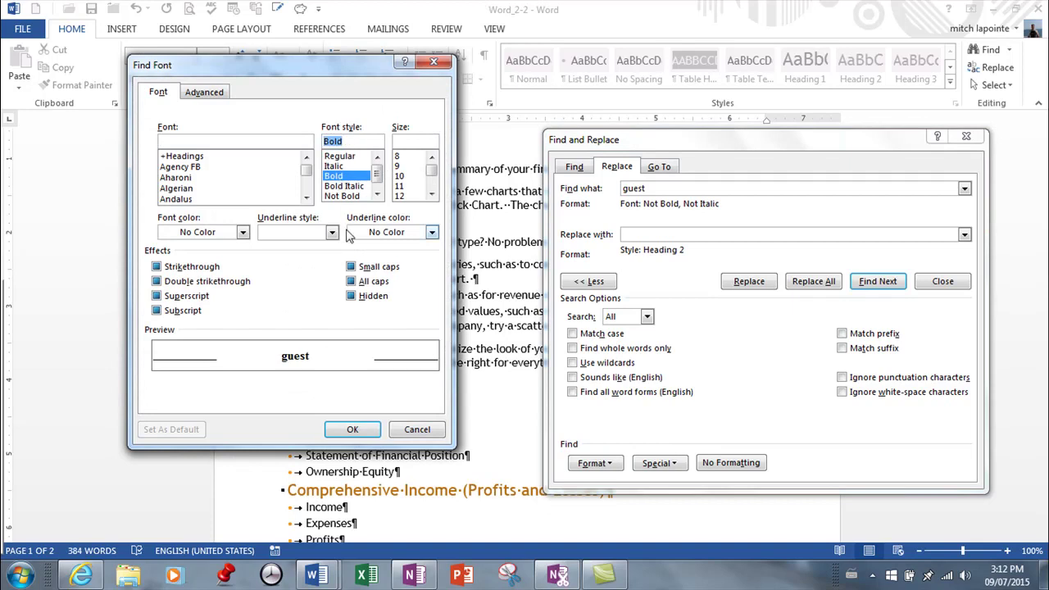
click(352, 429)
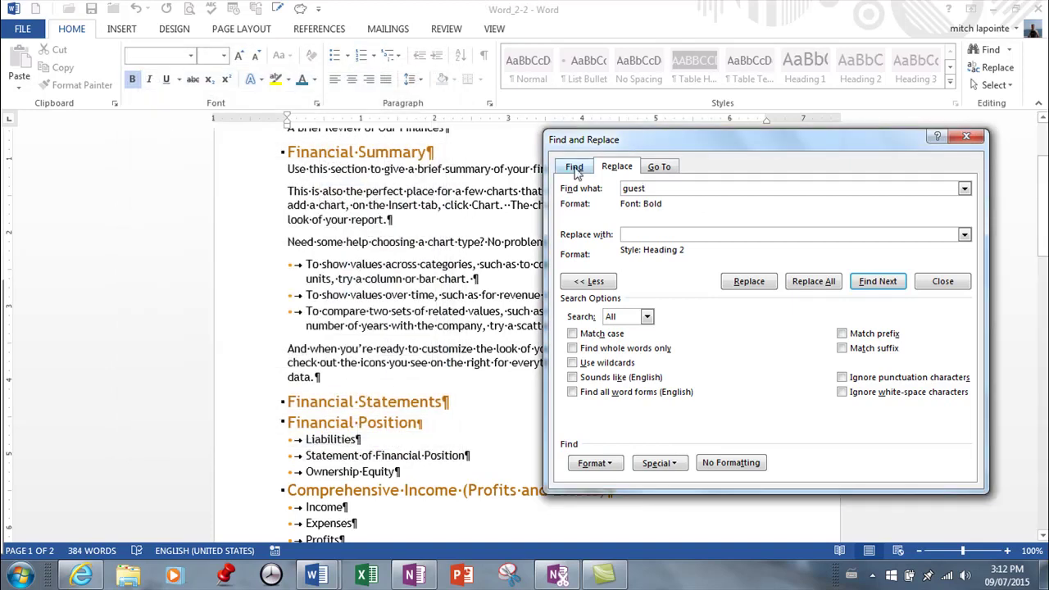
- Make the replacement text Bold
click(662, 235)
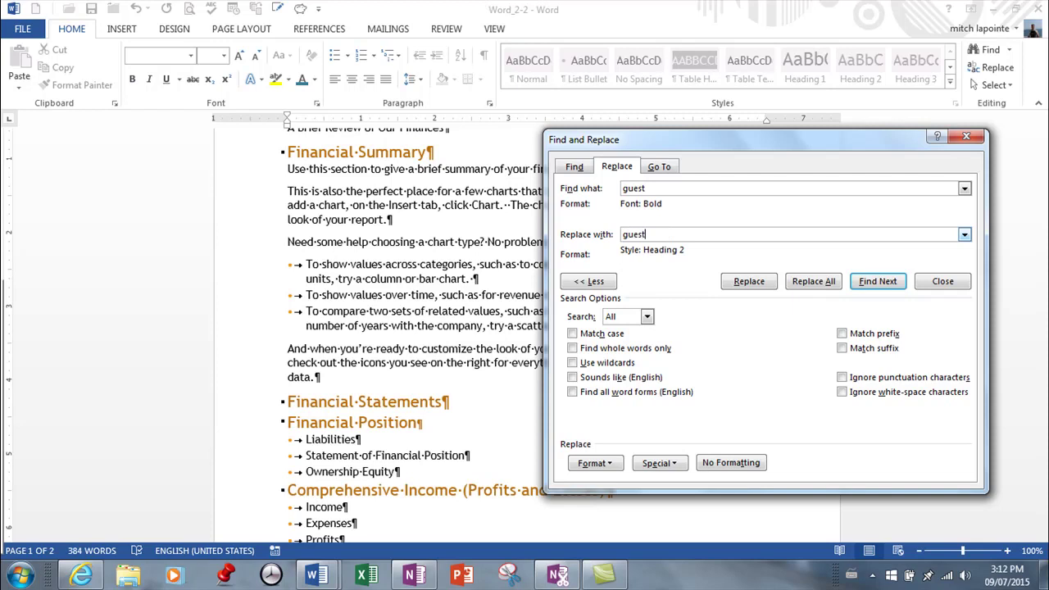
click(607, 465)
click(613, 343)
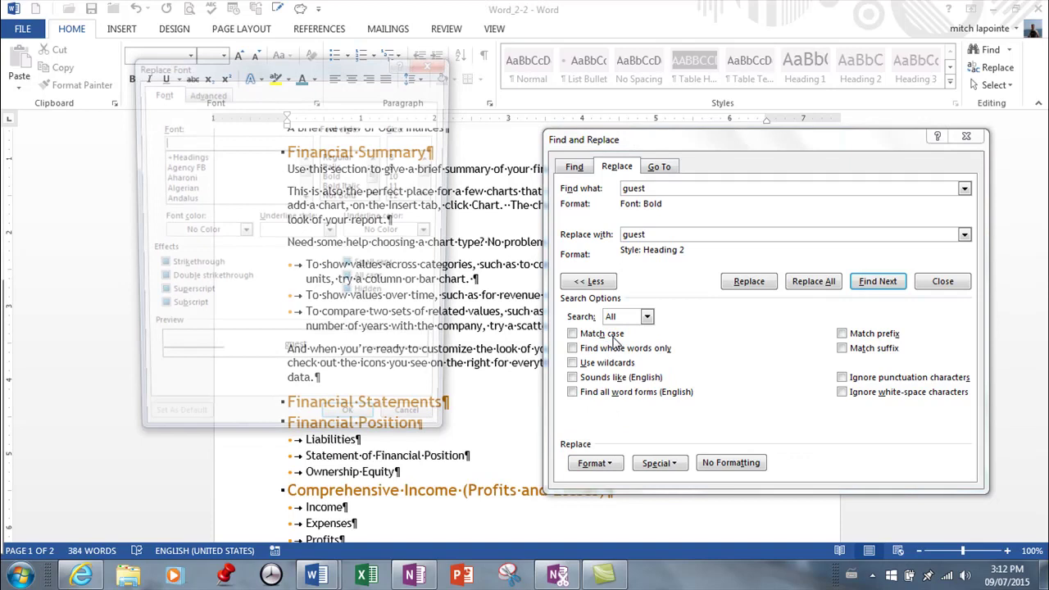
click(346, 176)
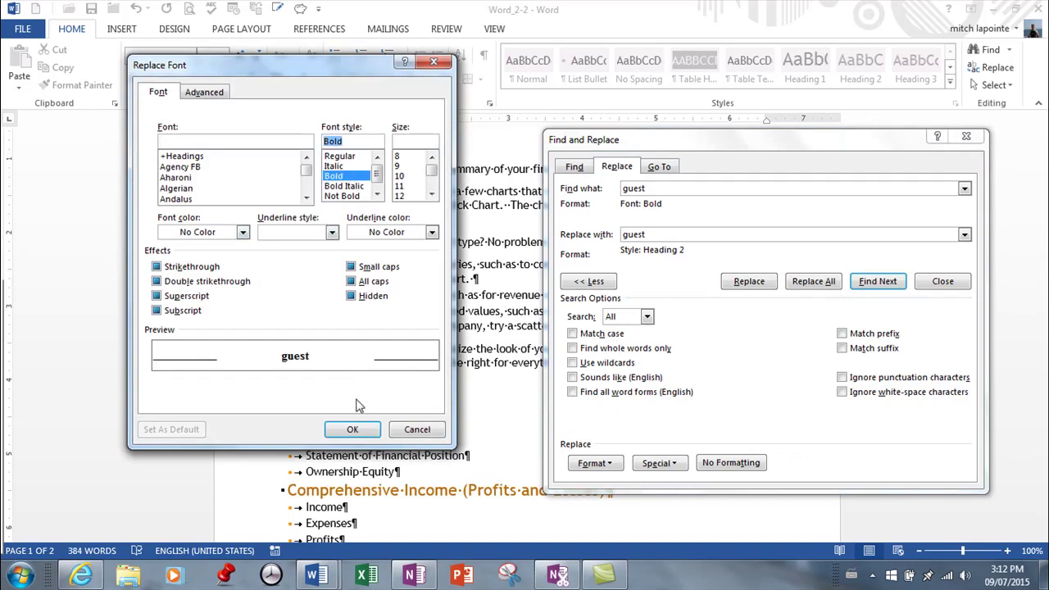
click(352, 429)
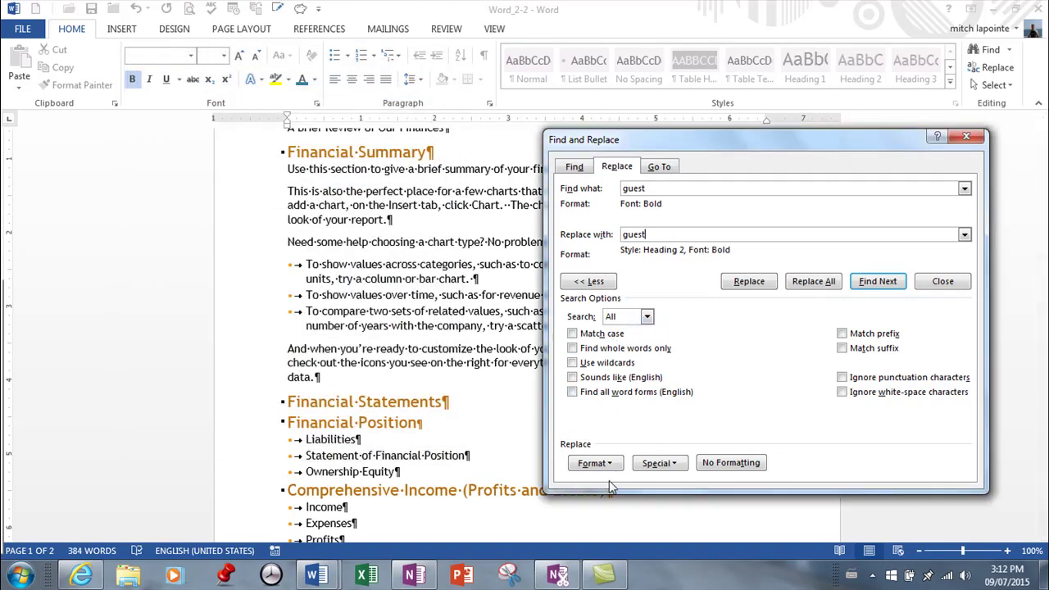
- Set the replacement style to (no style) and close Find and Replace
click(593, 463)
click(603, 440)
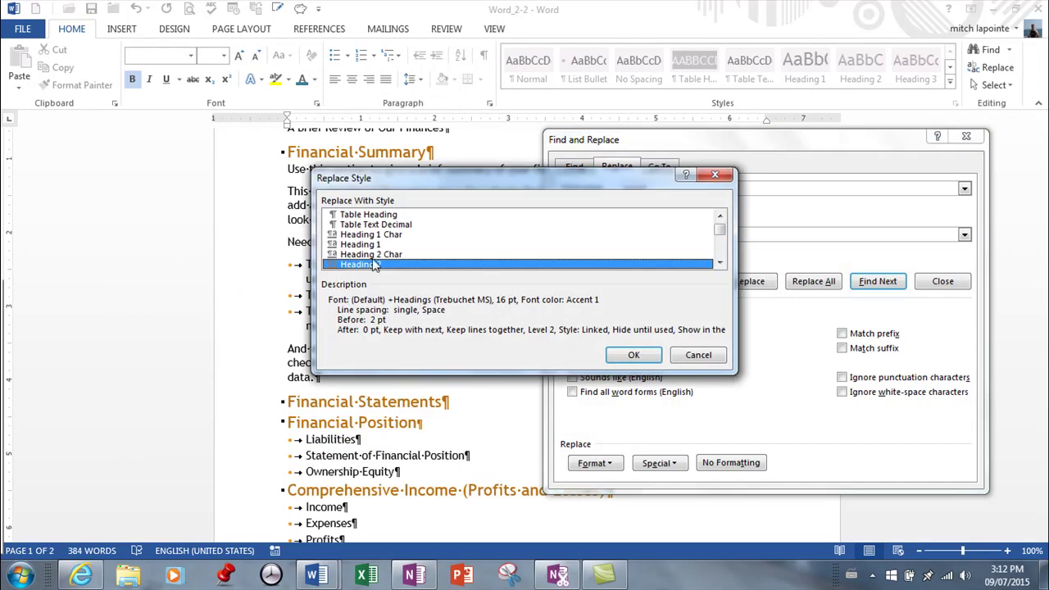
scroll(718, 219, up, 5)
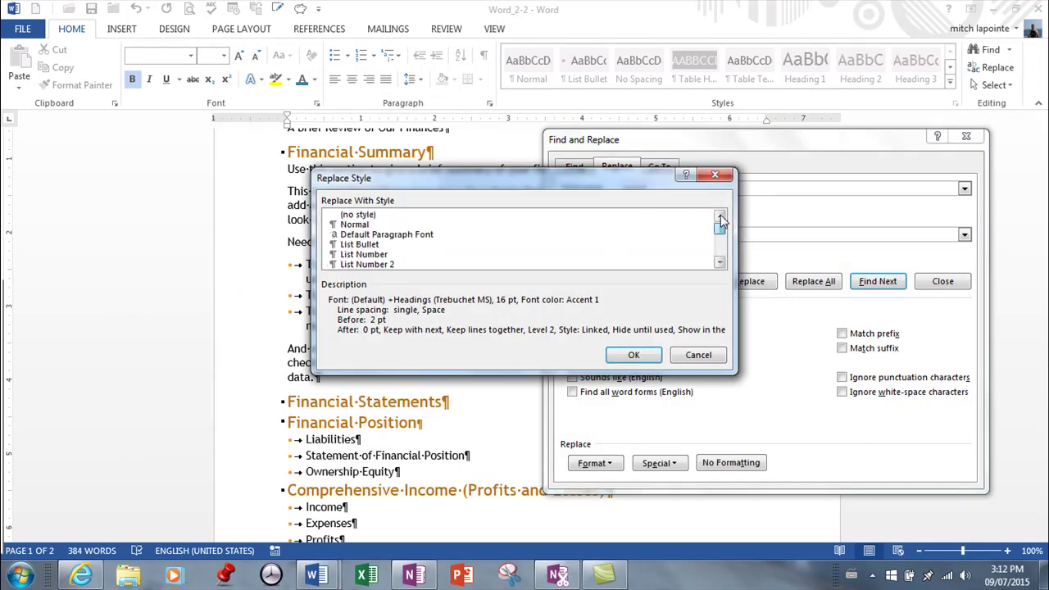
click(373, 217)
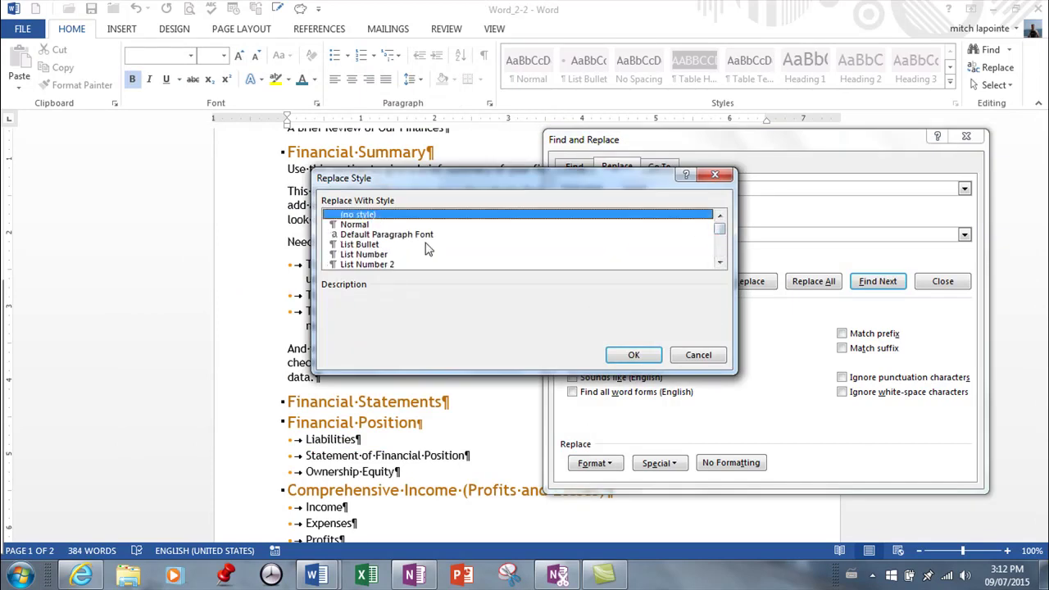
click(639, 357)
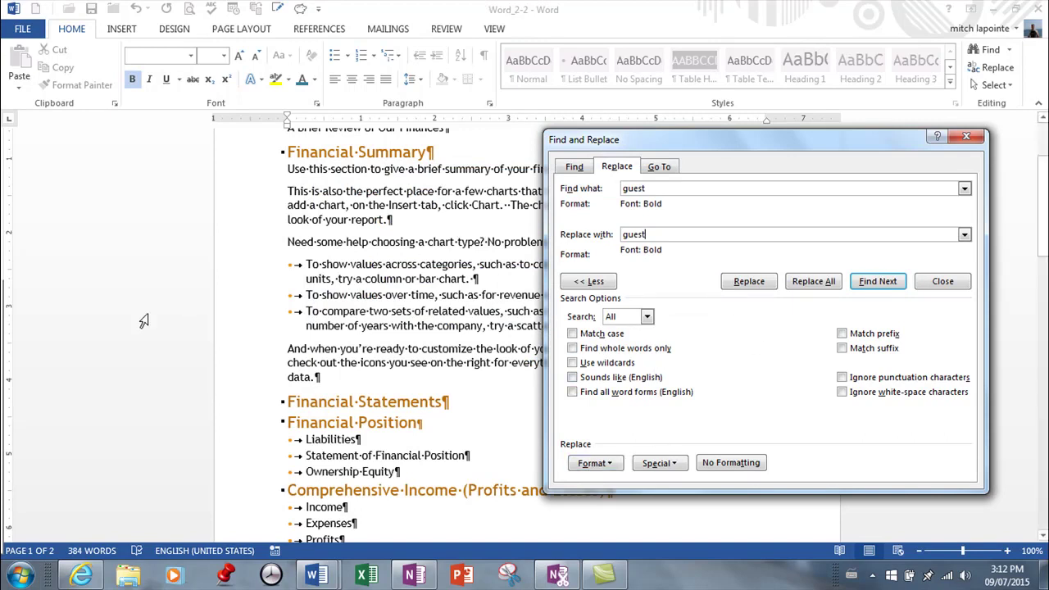
click(967, 139)
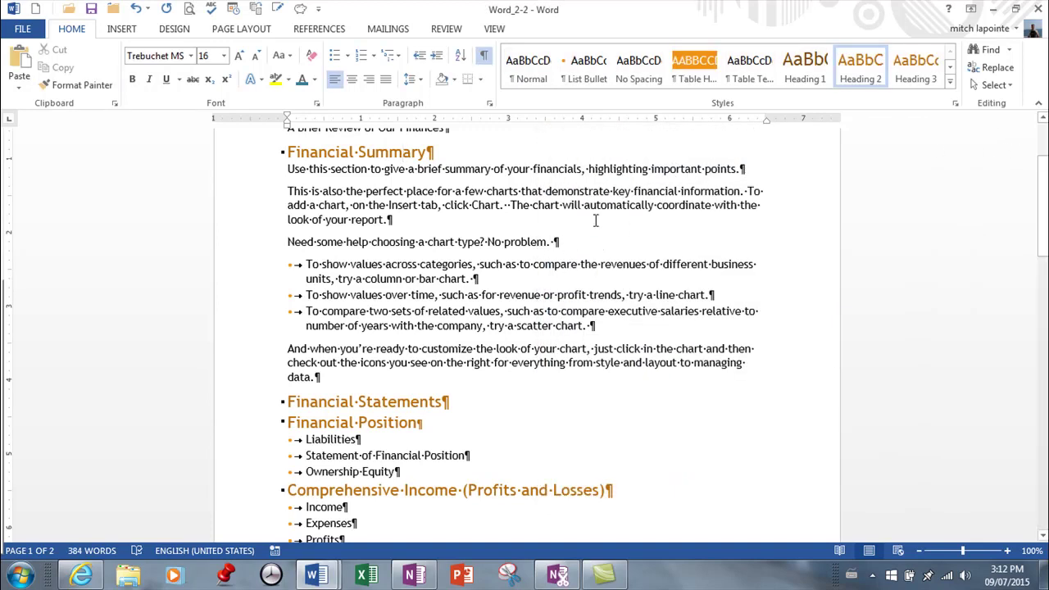
- Undo the replacement, switch all 12 headings to Heading 2, then back to Heading 3
click(141, 10)
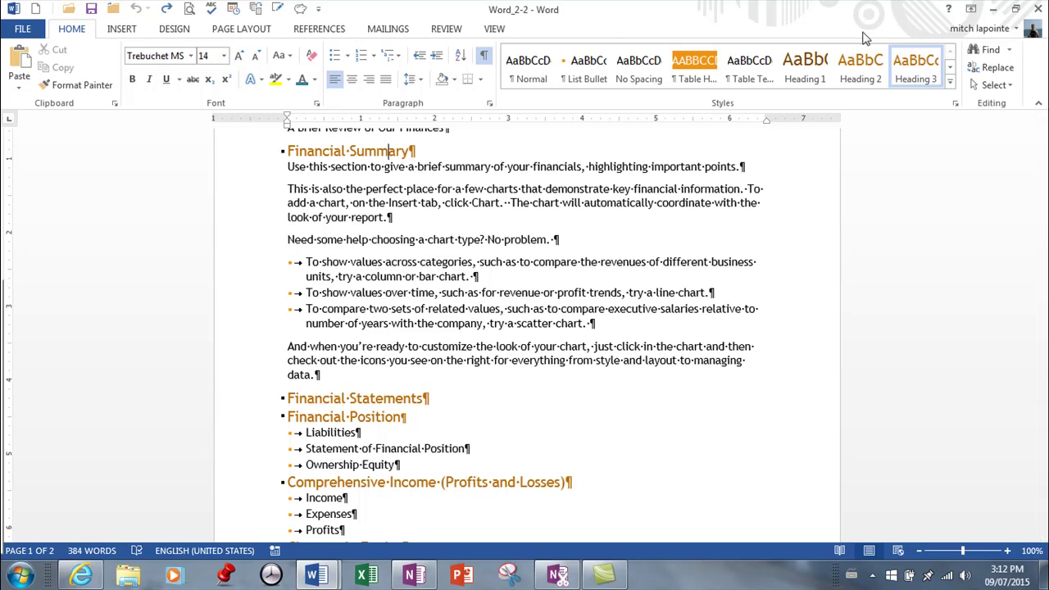
right_click(910, 72)
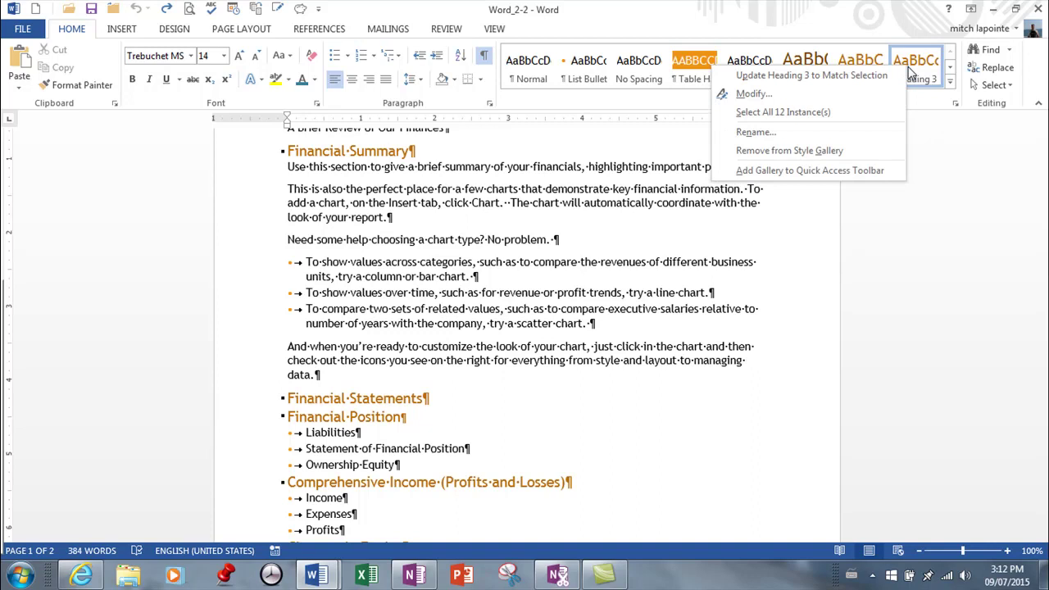
click(802, 113)
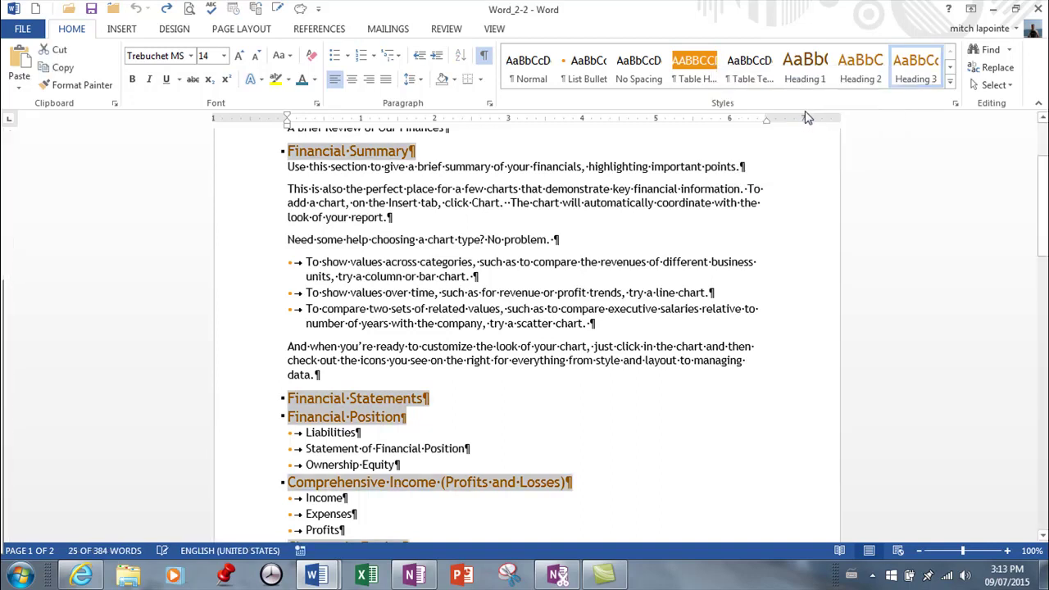
click(863, 72)
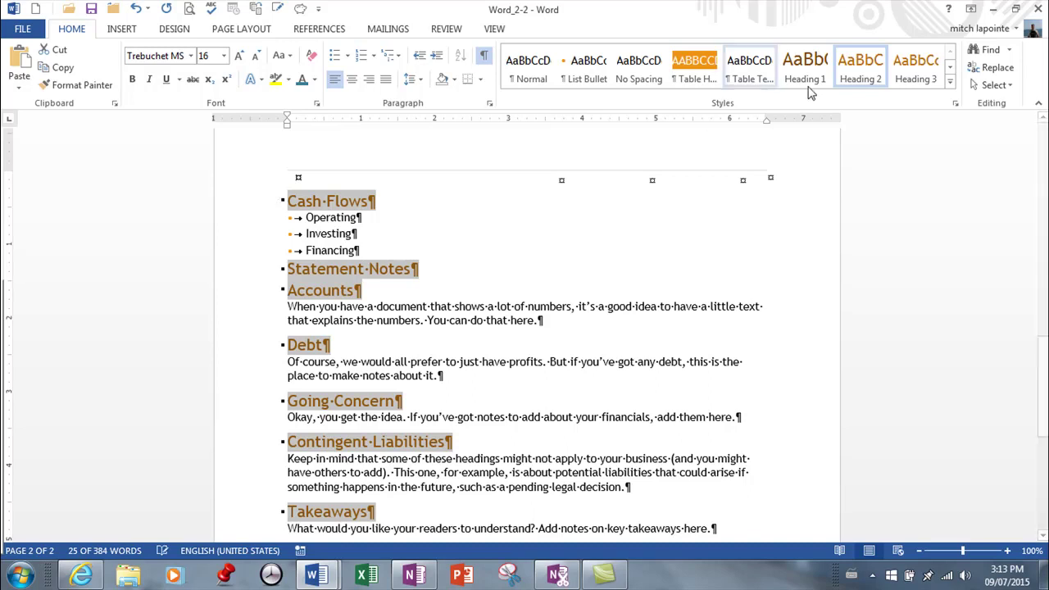
right_click(860, 70)
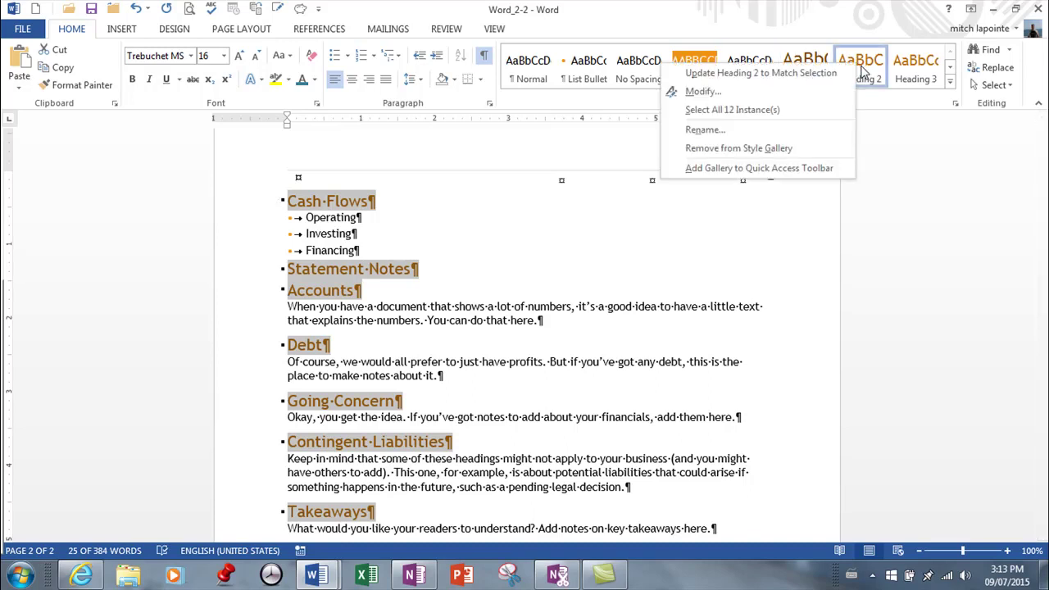
click(719, 110)
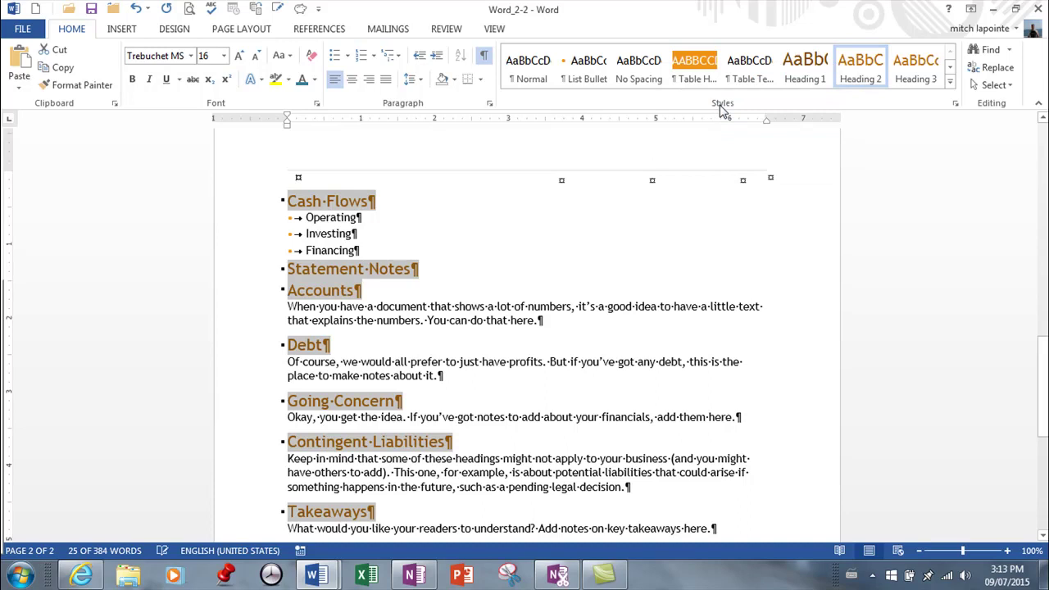
click(926, 79)
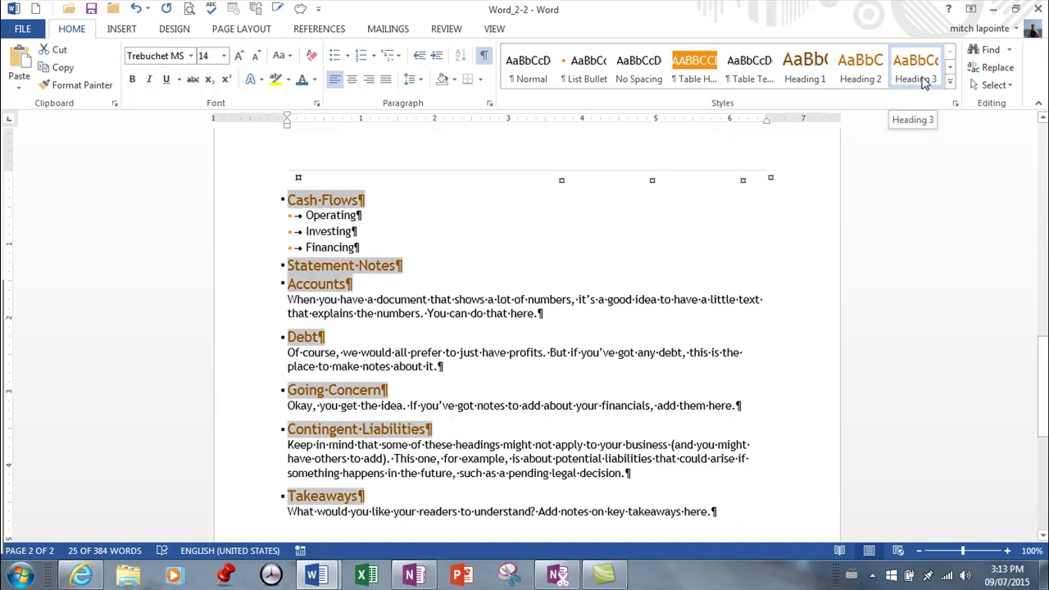
- Multi-select the Financial Summary, Statements, Position and Comprehensive Income headings, then deselect them
scroll(525, 248, up, 7)
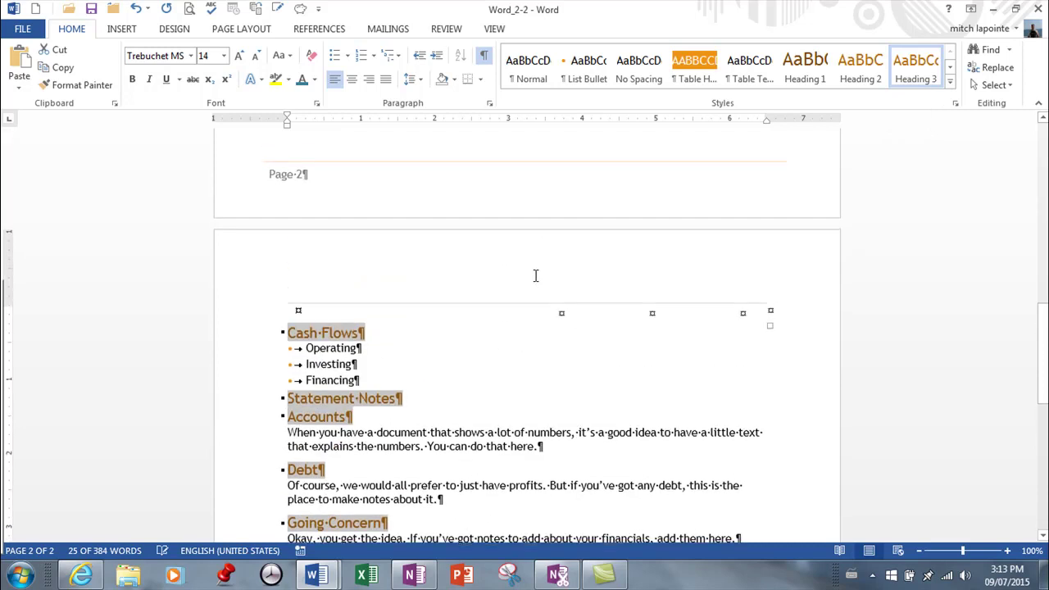
scroll(529, 292, up, 15)
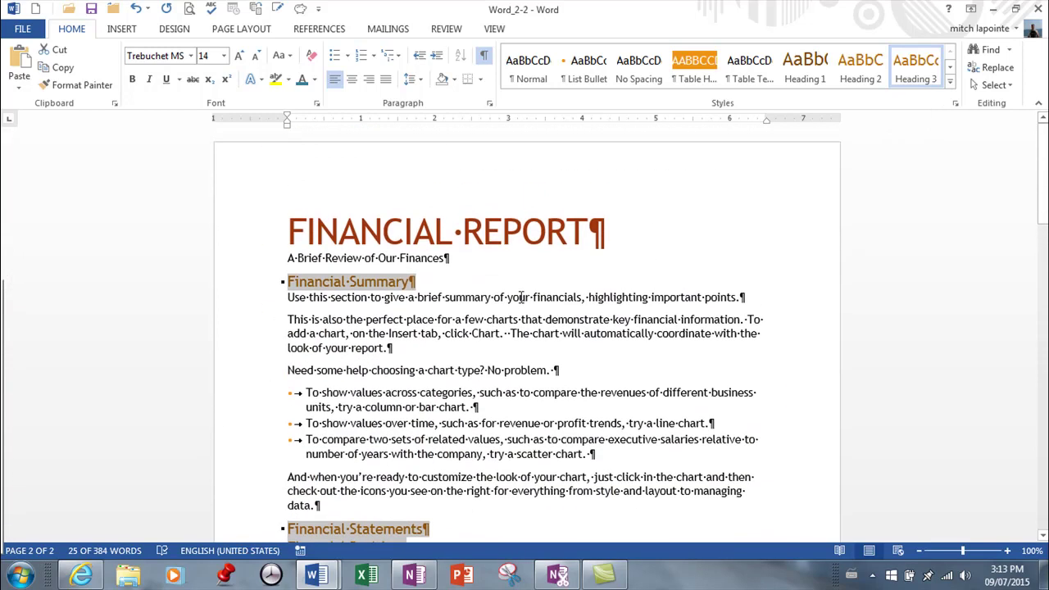
click(426, 258)
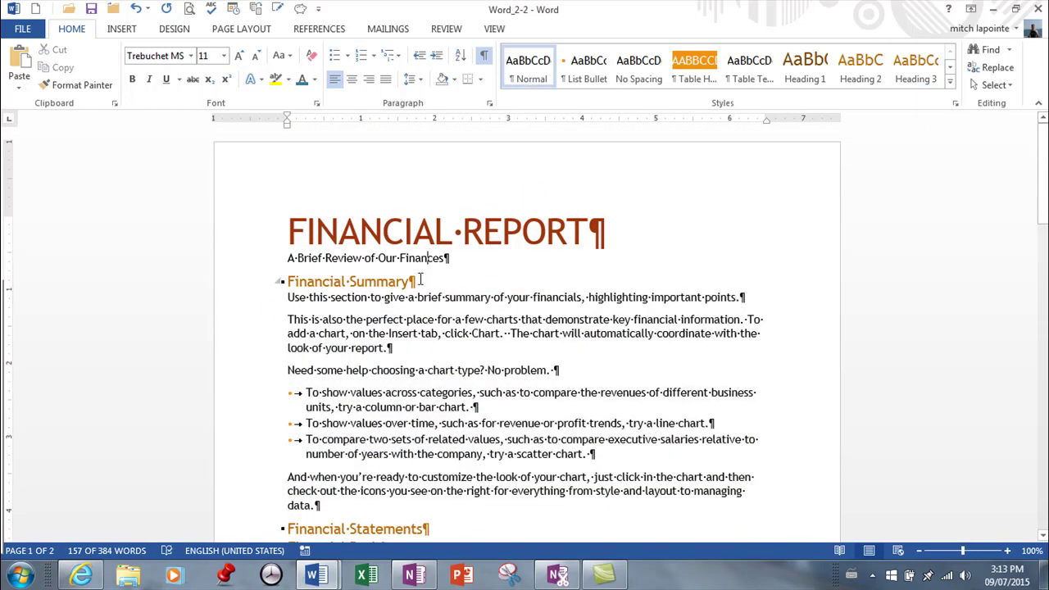
click(264, 283)
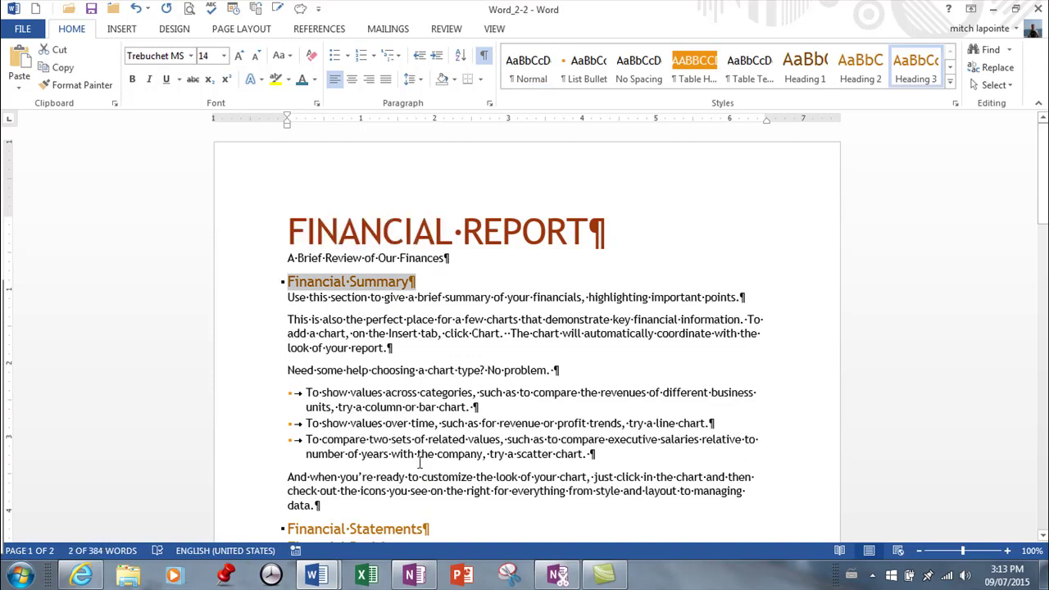
drag(1042, 174, 1042, 205)
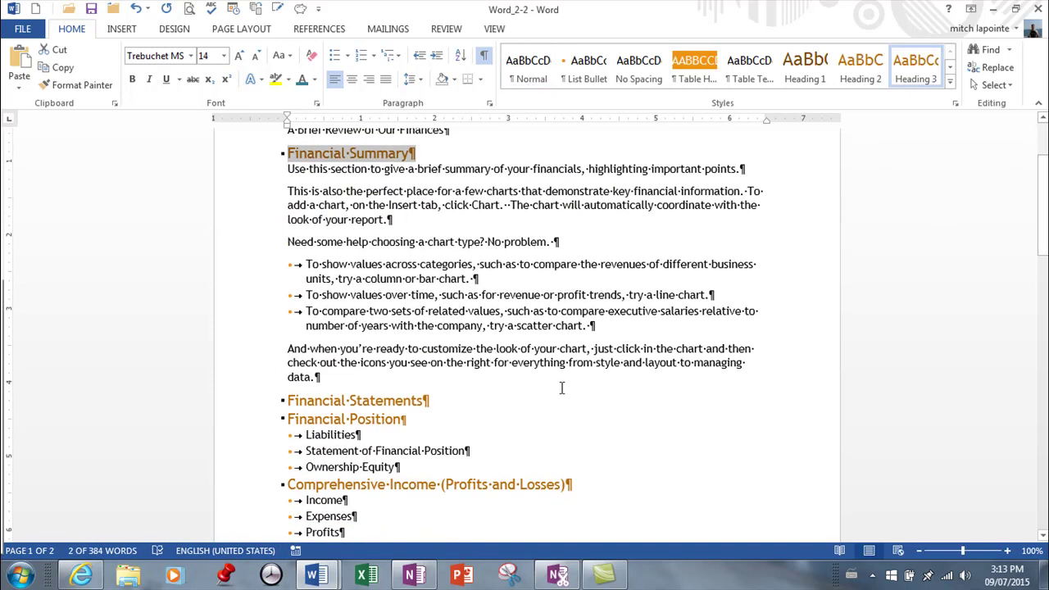
ctrl+click(248, 405)
ctrl+click(251, 421)
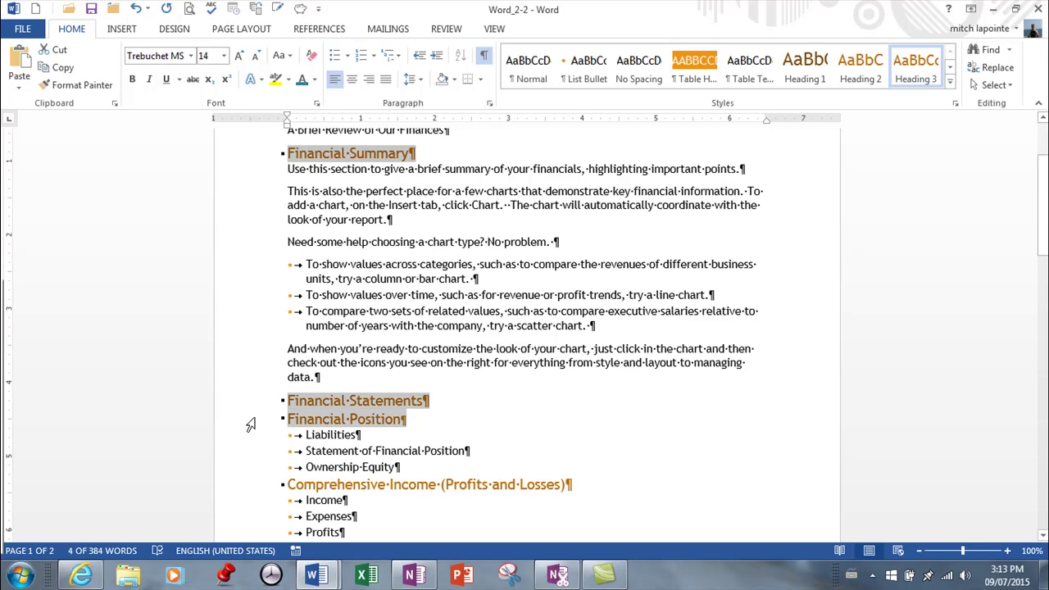
ctrl+click(255, 489)
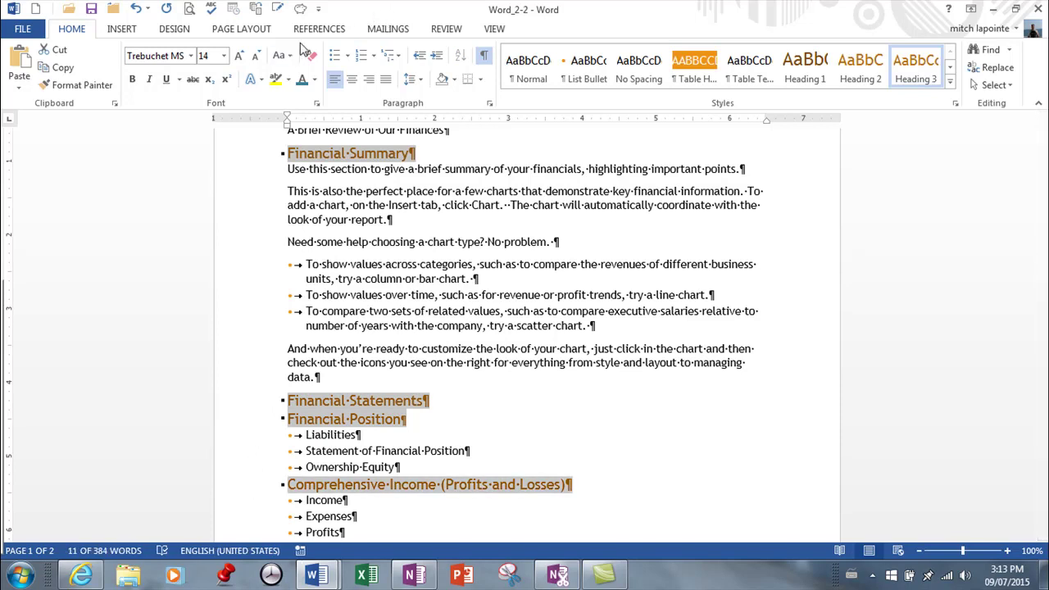
click(471, 155)
- Make the Financial Summary heading blue and underlined
scroll(410, 246, up, 3)
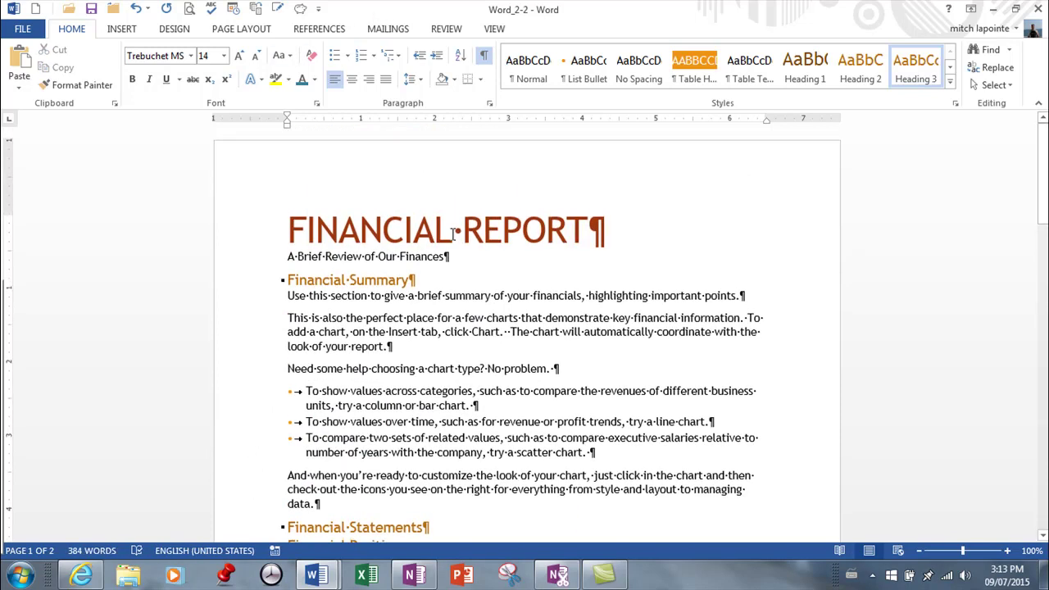
drag(289, 280, 416, 281)
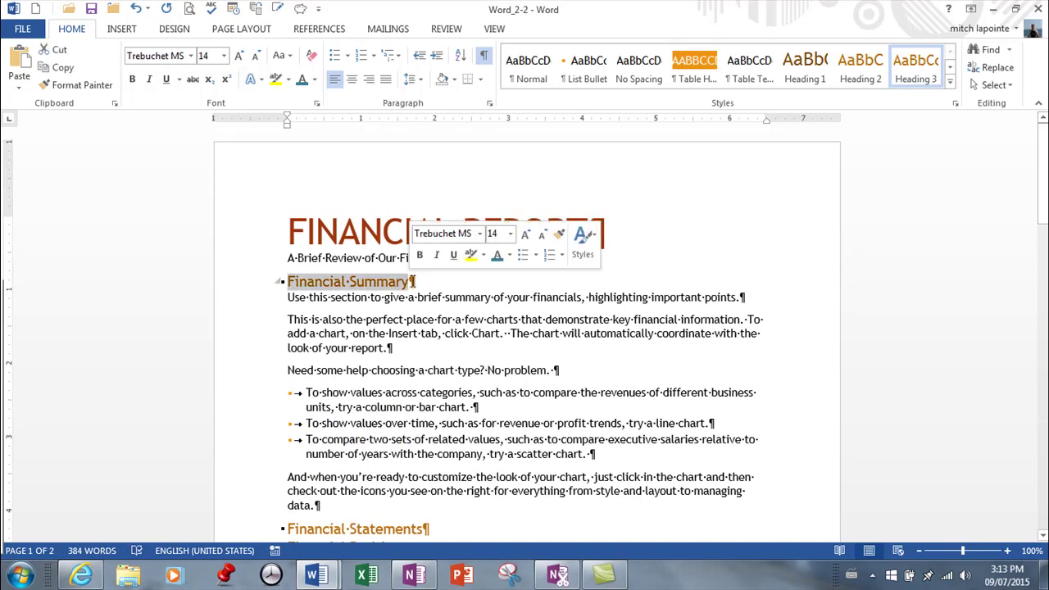
click(301, 79)
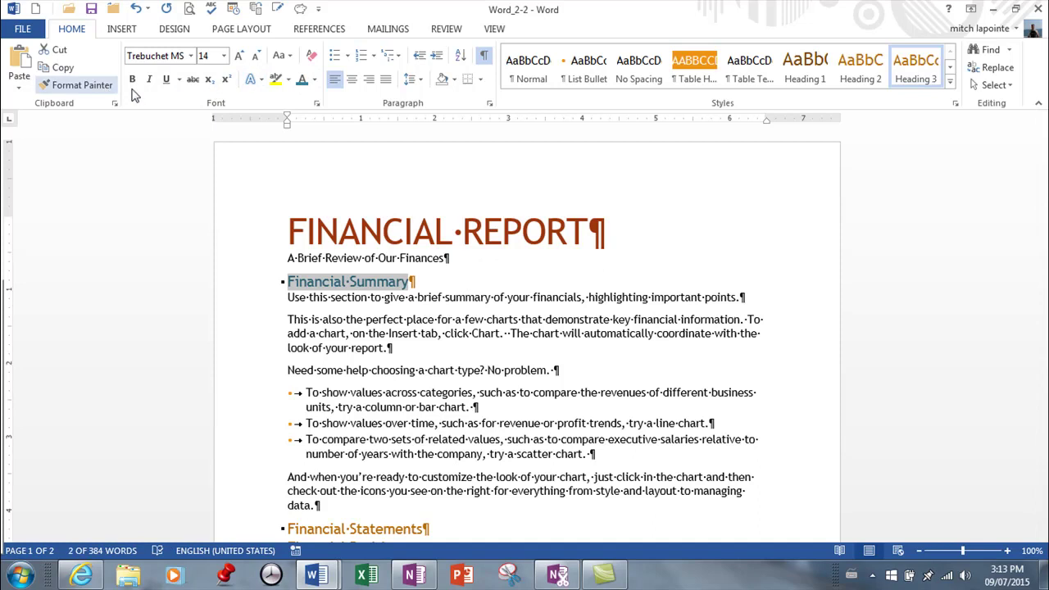
click(167, 81)
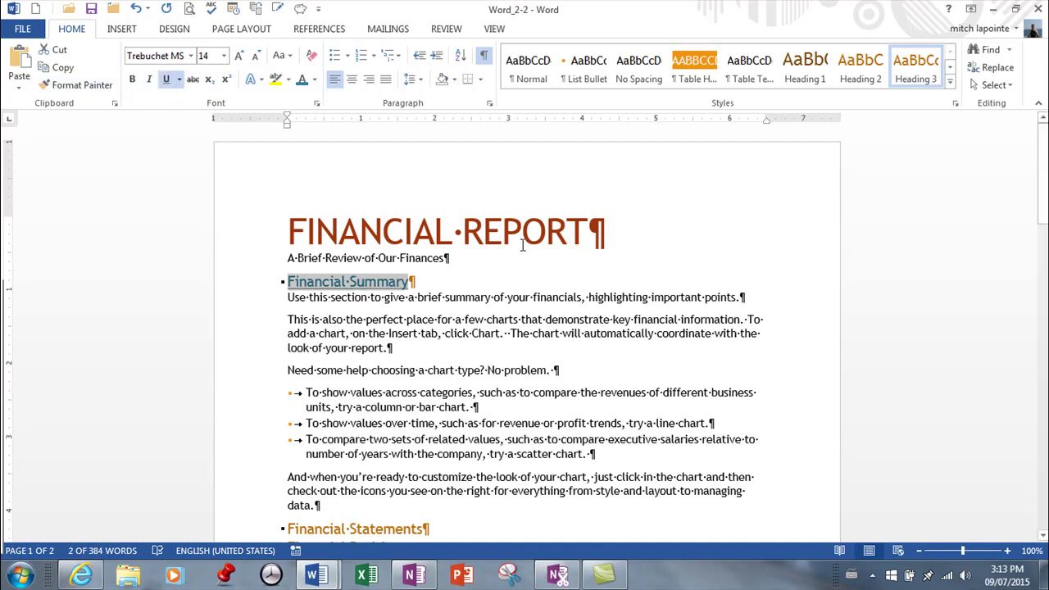
click(488, 262)
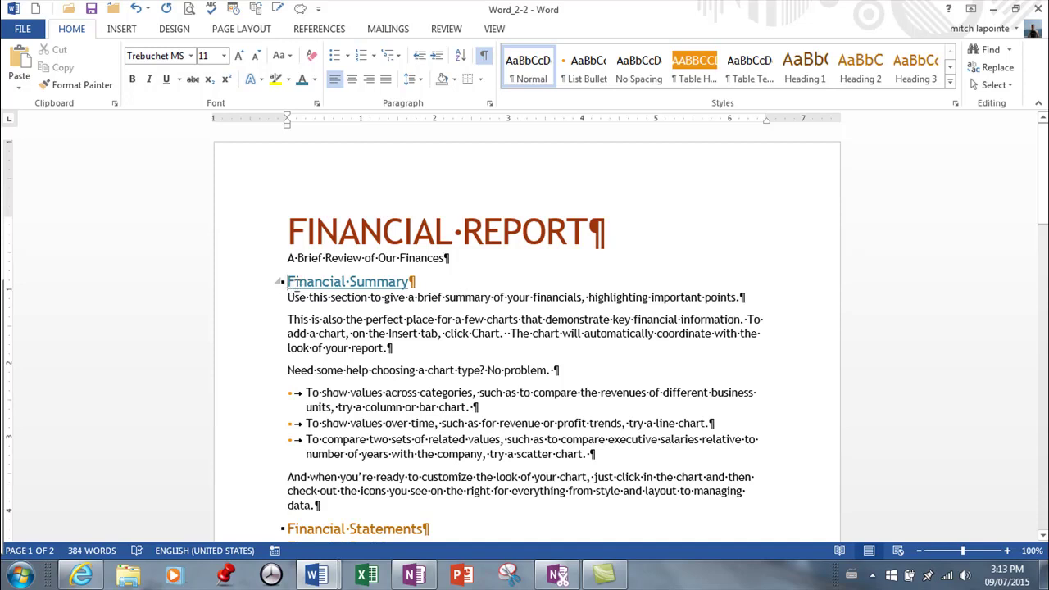
- Toggle the Financial Summary heading's underline off and back on
drag(296, 285, 416, 282)
click(377, 284)
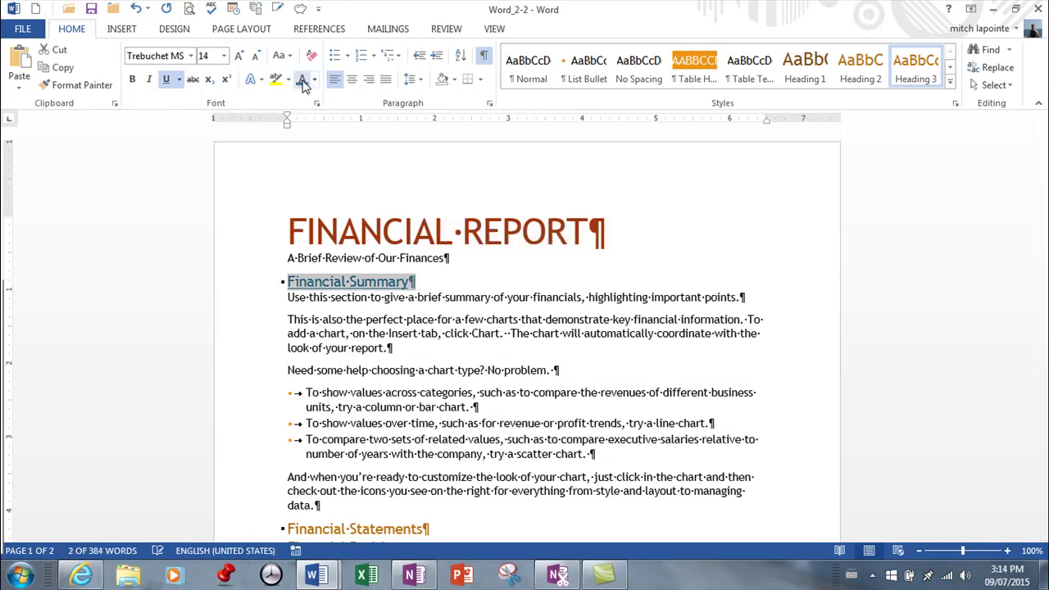
click(166, 80)
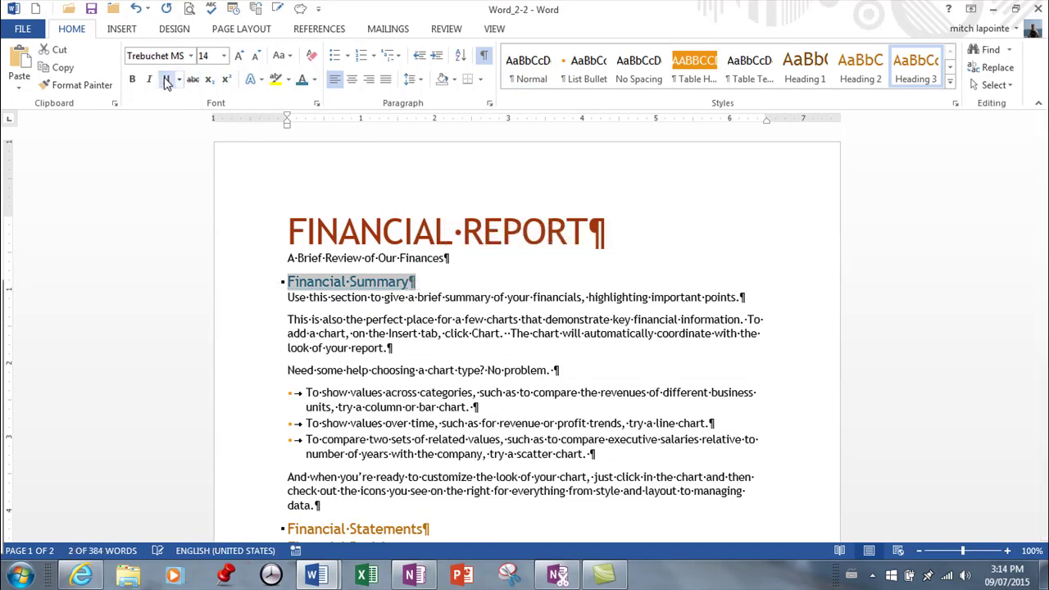
click(166, 80)
click(439, 281)
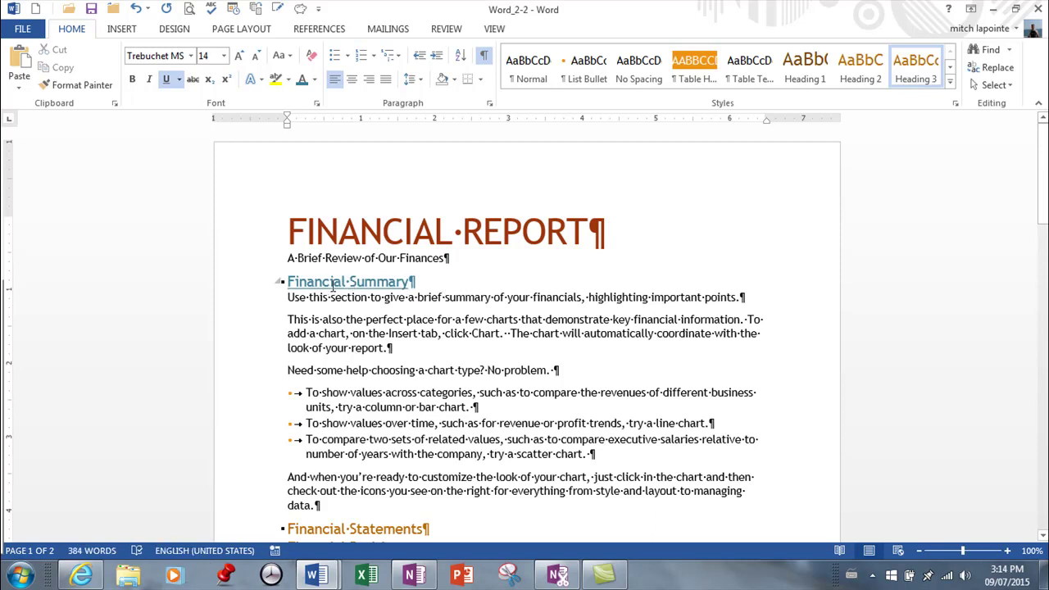
- Paint Financial Summary's blue underlined formatting onto the Financial Statements heading with Format Painter
drag(296, 283, 331, 283)
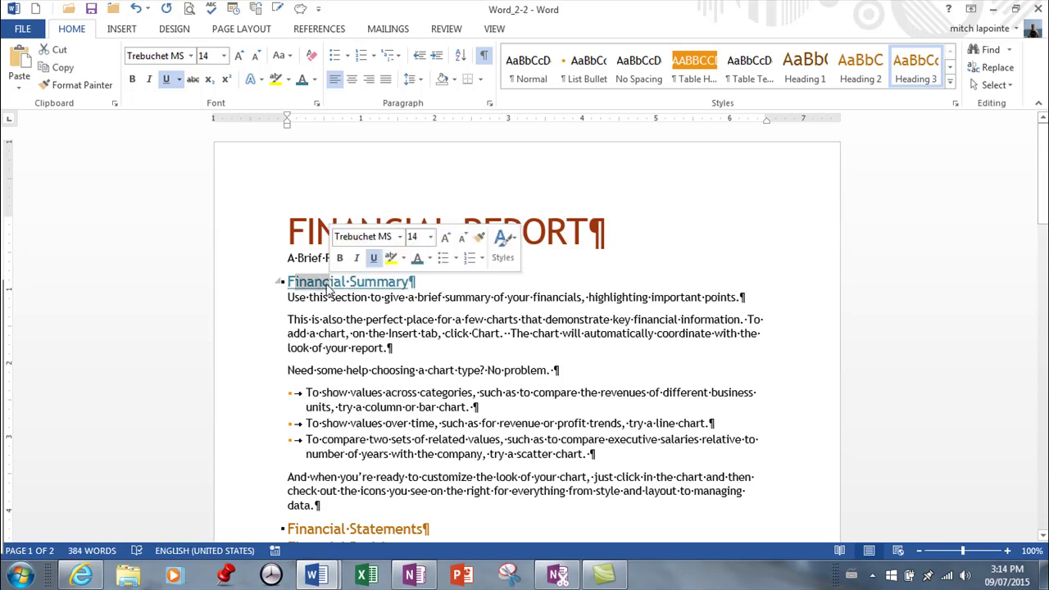
click(51, 86)
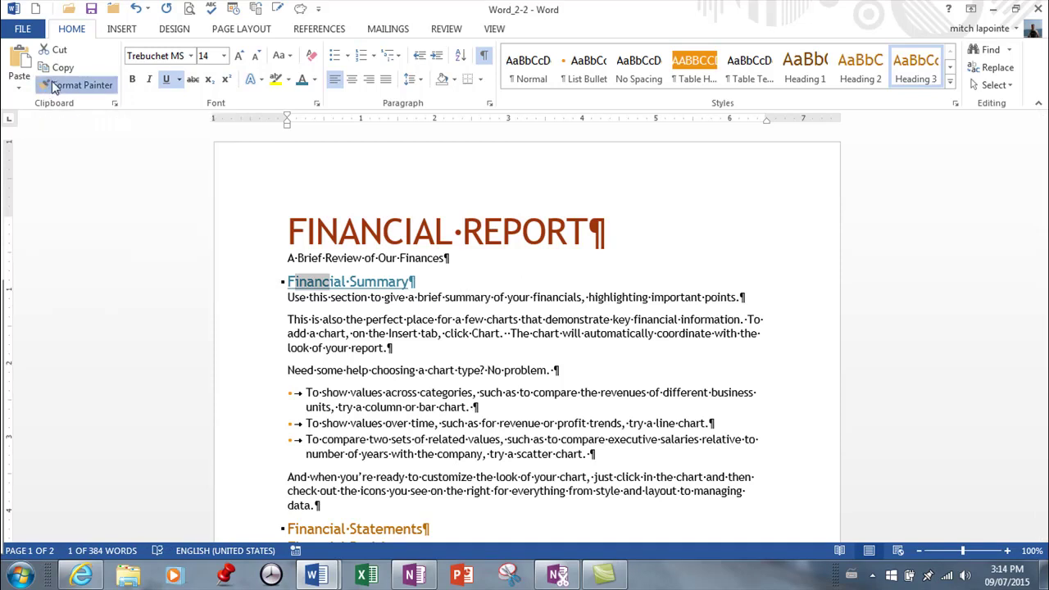
drag(302, 528, 447, 533)
scroll(455, 494, down, 1)
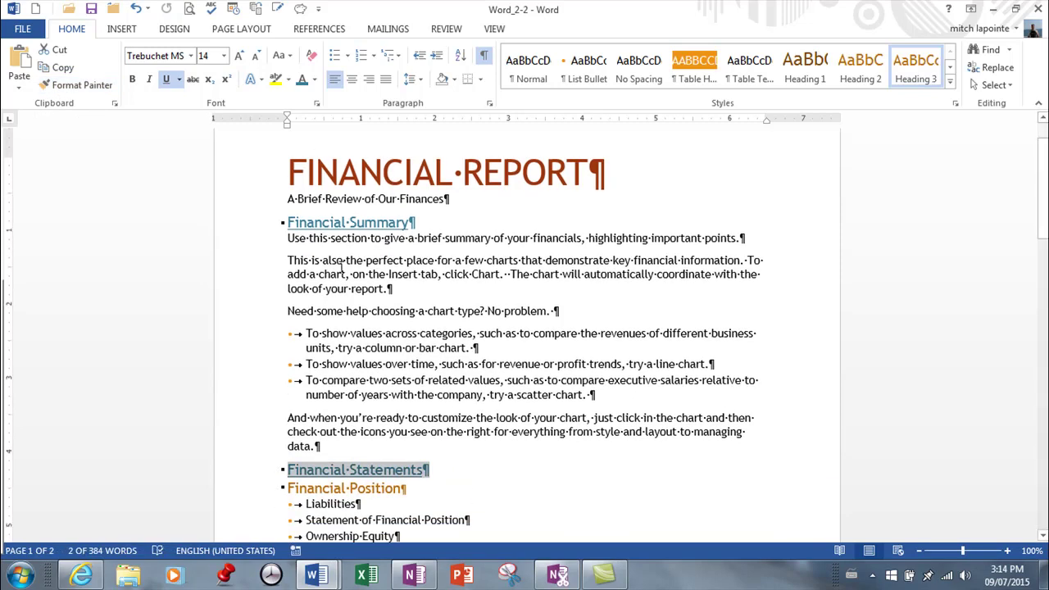
drag(312, 222, 345, 226)
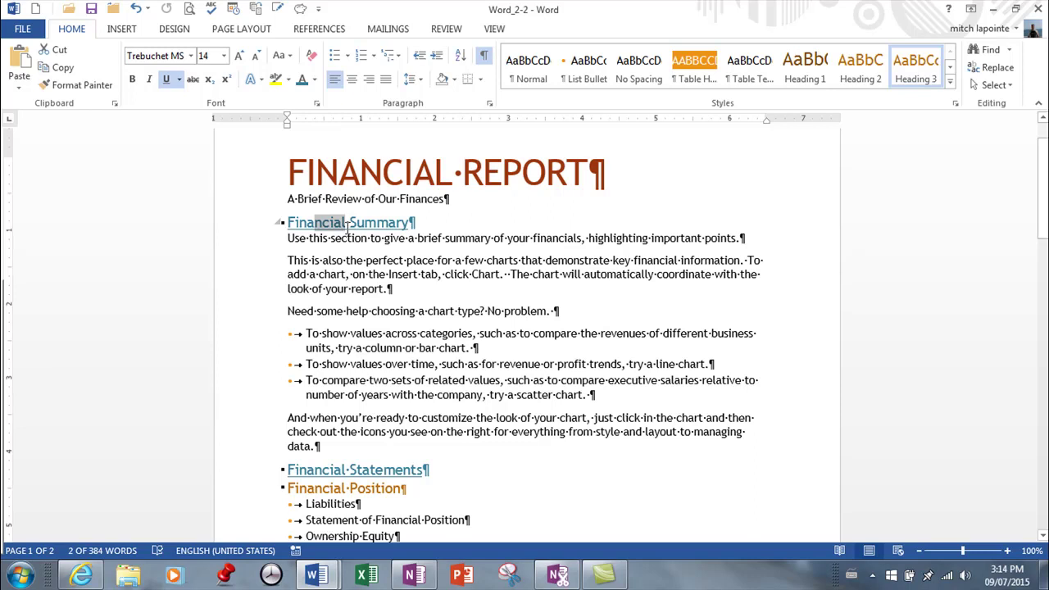
- Lock Format Painter and paint the Financial Position, Comprehensive Income, Cash Flows and Statement Notes headings
click(56, 88)
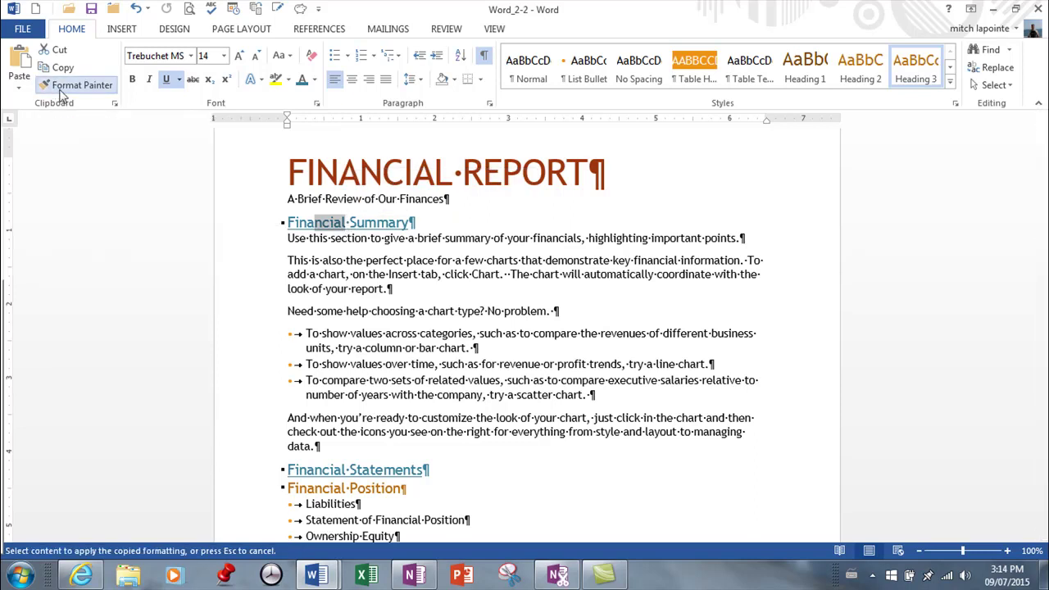
scroll(285, 326, down, 3)
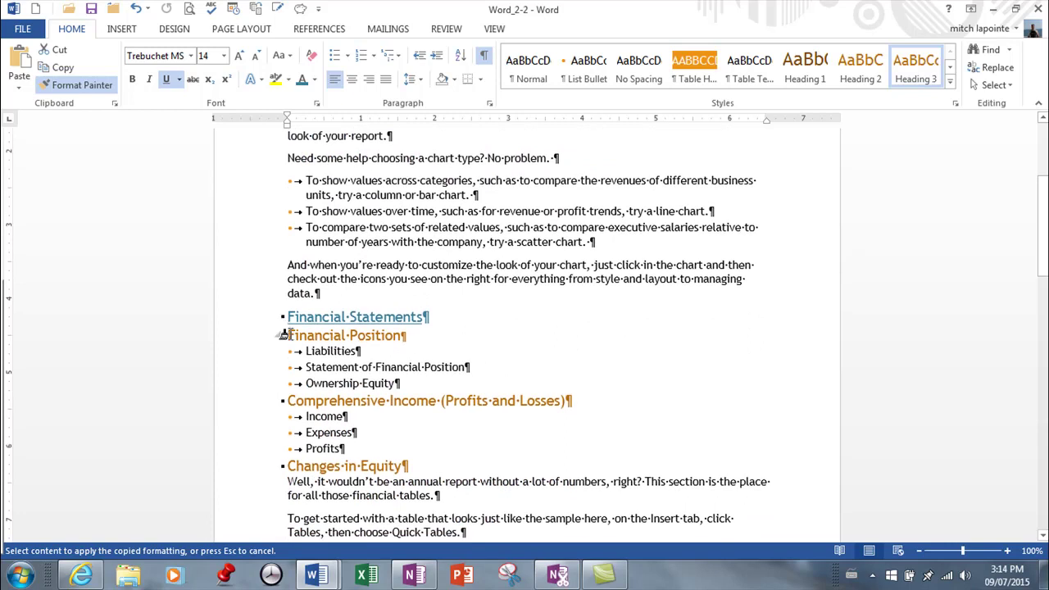
drag(283, 336, 426, 339)
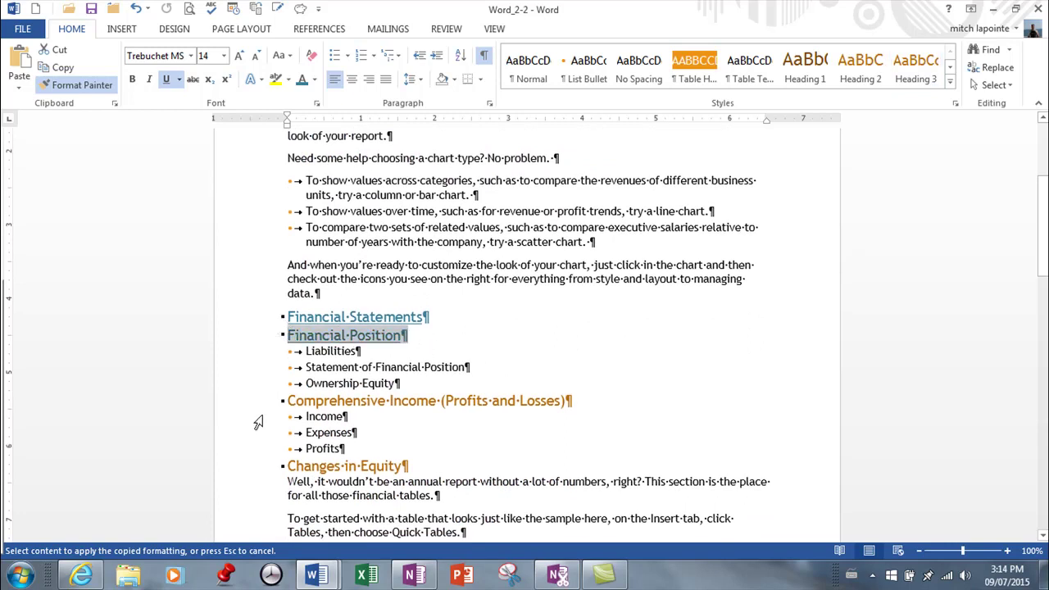
mouse_move(283, 400)
mouse_down()
mouse_move(599, 422)
mouse_move(578, 402)
mouse_up()
drag(282, 467, 422, 467)
scroll(416, 461, down, 2)
scroll(416, 460, down, 10)
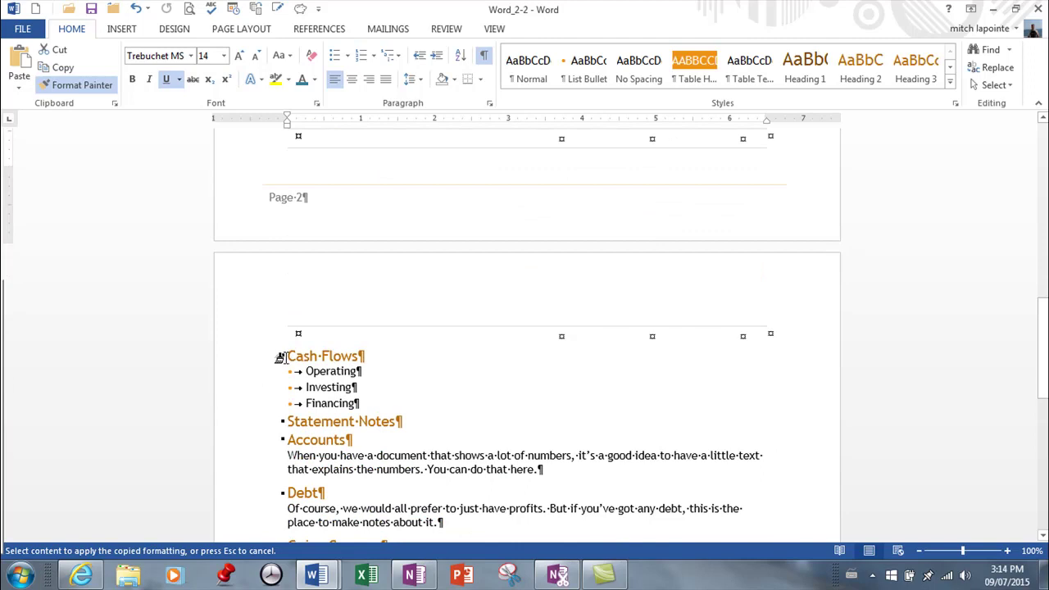
drag(284, 355, 355, 356)
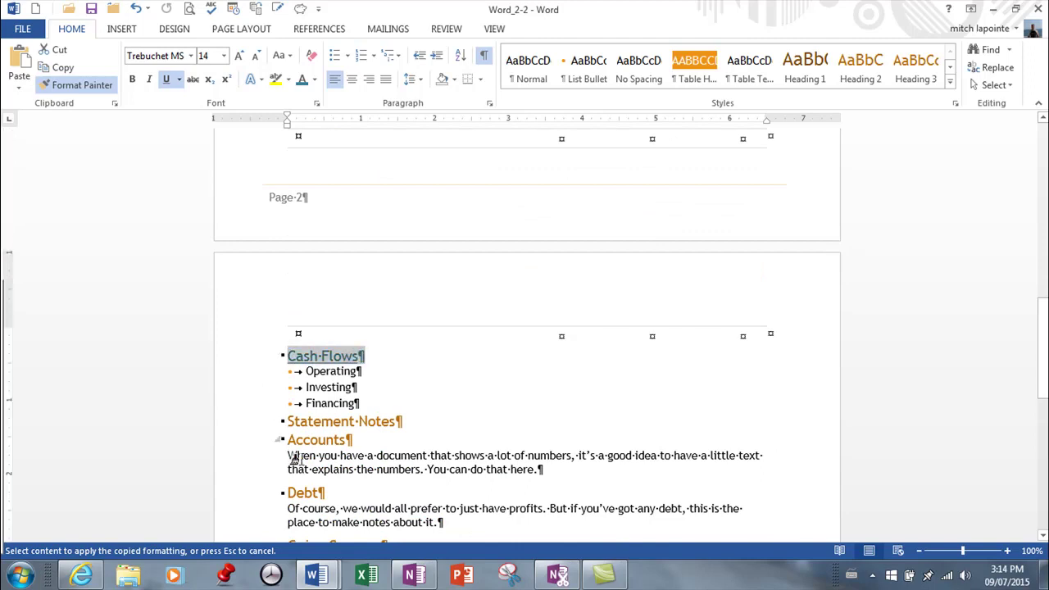
mouse_move(279, 421)
mouse_down()
mouse_move(404, 421)
mouse_move(279, 443)
mouse_move(355, 442)
mouse_up()
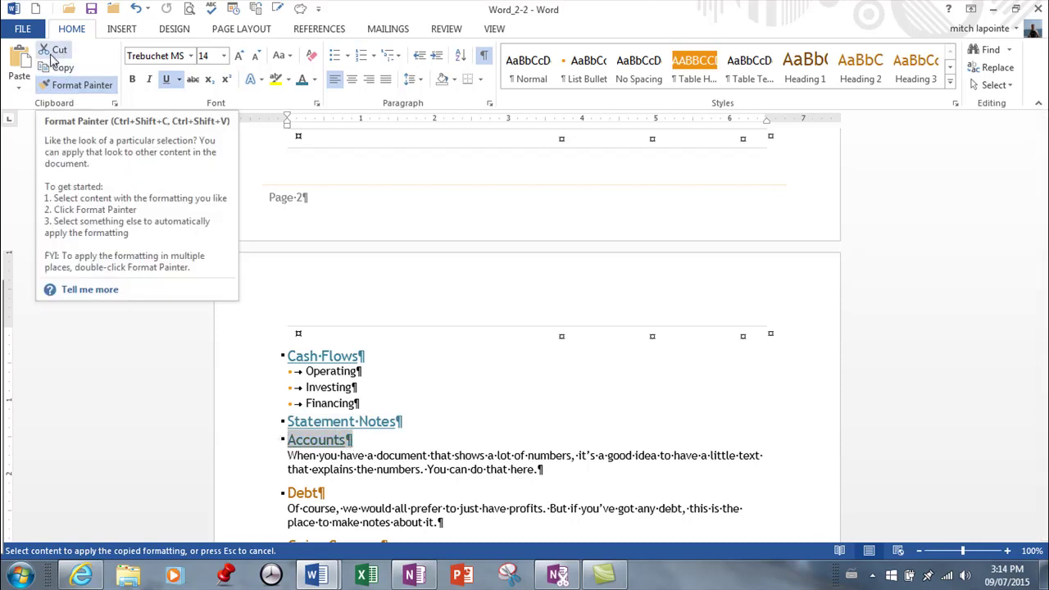
- Paint the Debt, Going Concern, Contingent Liabilities and Takeaways headings, then turn Format Painter off
scroll(435, 422, down, 2)
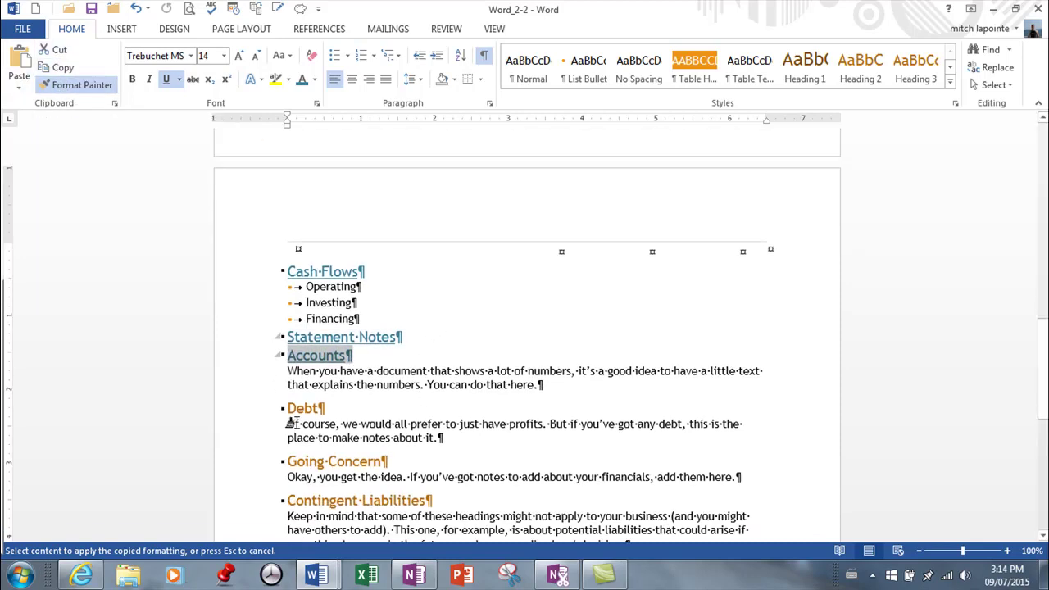
drag(285, 410, 327, 409)
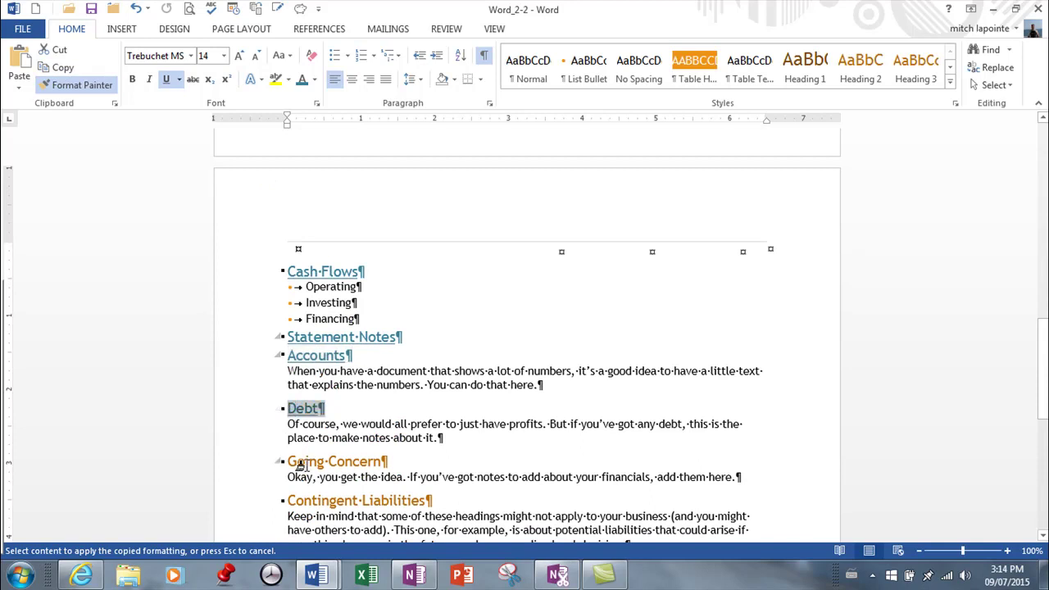
mouse_move(288, 461)
mouse_down()
mouse_move(398, 460)
mouse_move(389, 462)
mouse_up()
drag(281, 500, 439, 503)
scroll(424, 475, down, 4)
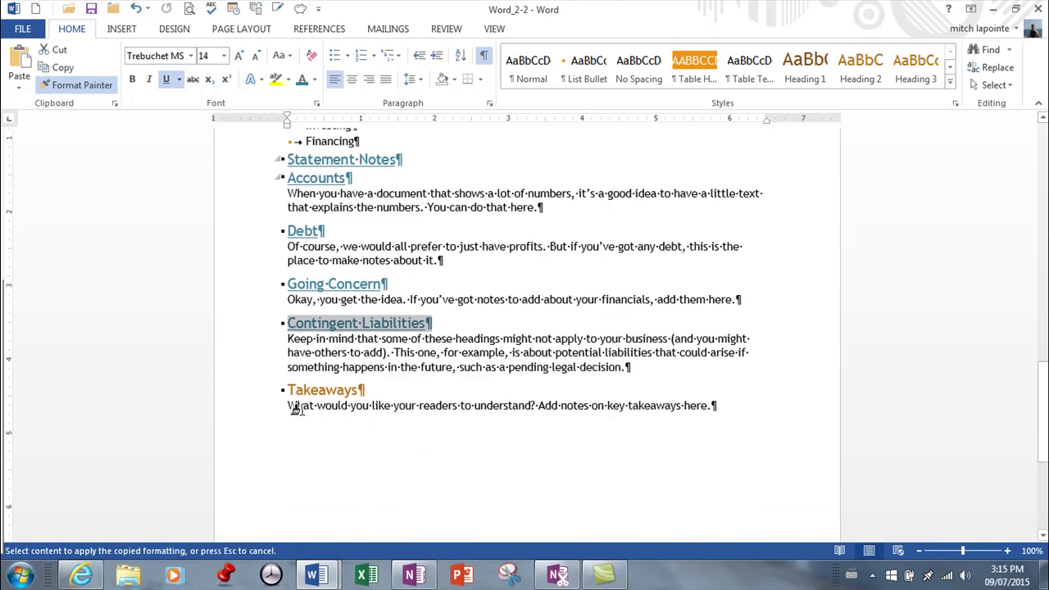
drag(281, 389, 366, 392)
scroll(377, 414, down, 3)
scroll(381, 424, down, 4)
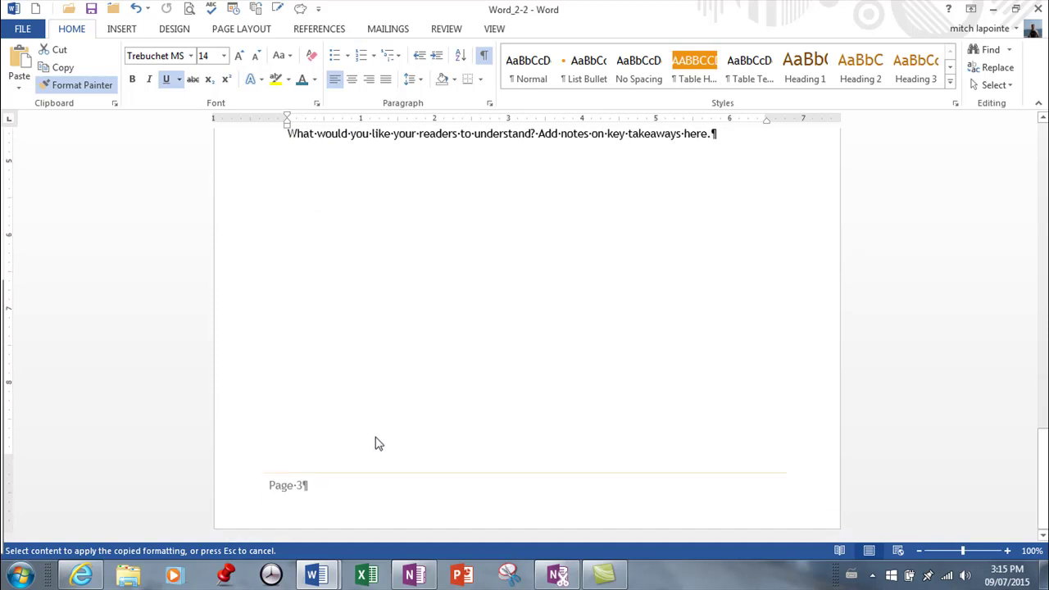
scroll(360, 410, up, 6)
click(76, 84)
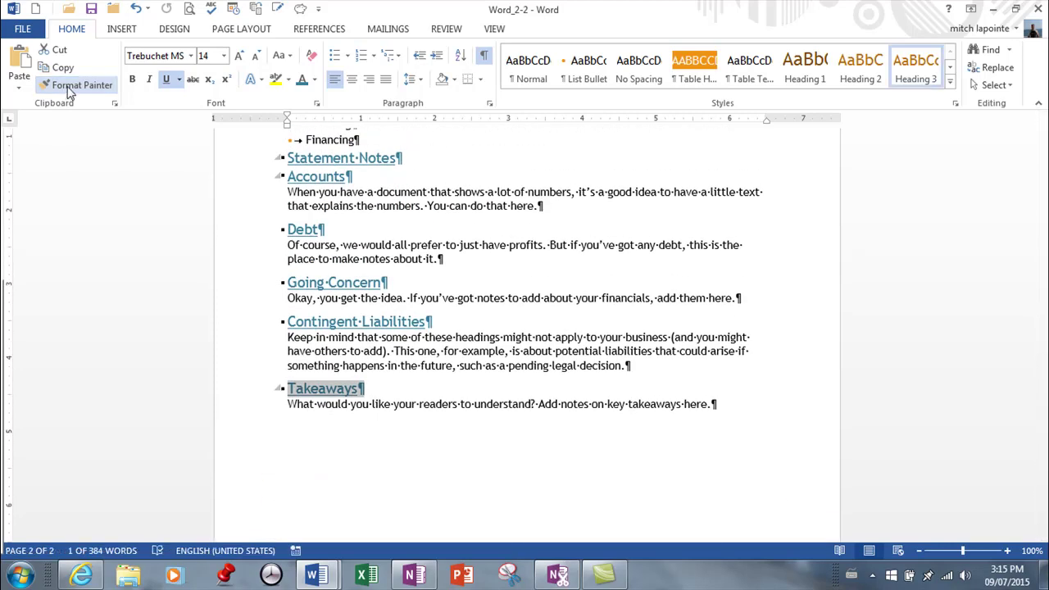
scroll(599, 432, up, 4)
scroll(599, 432, up, 12)
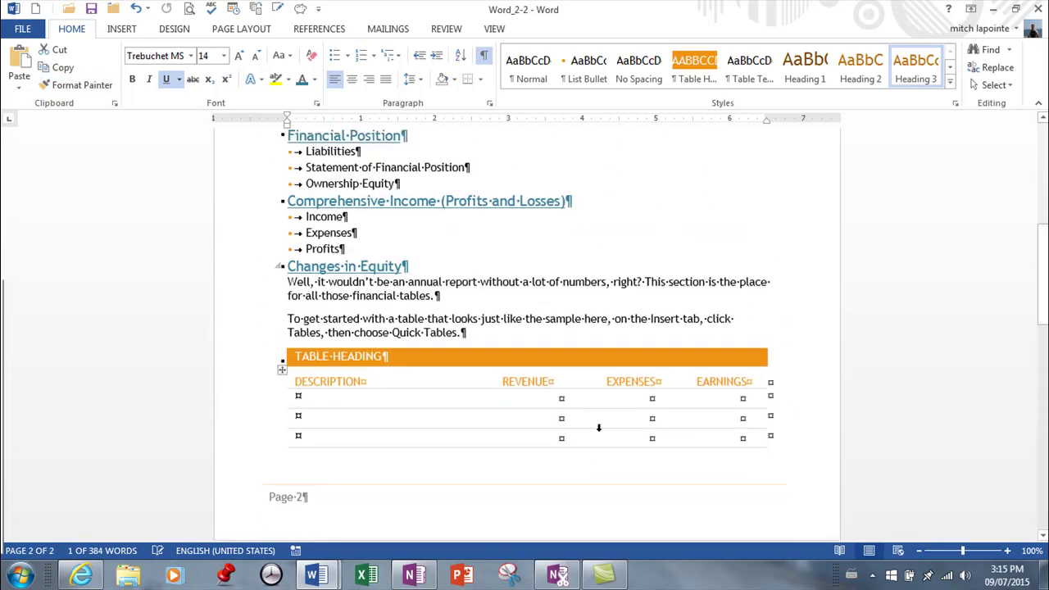